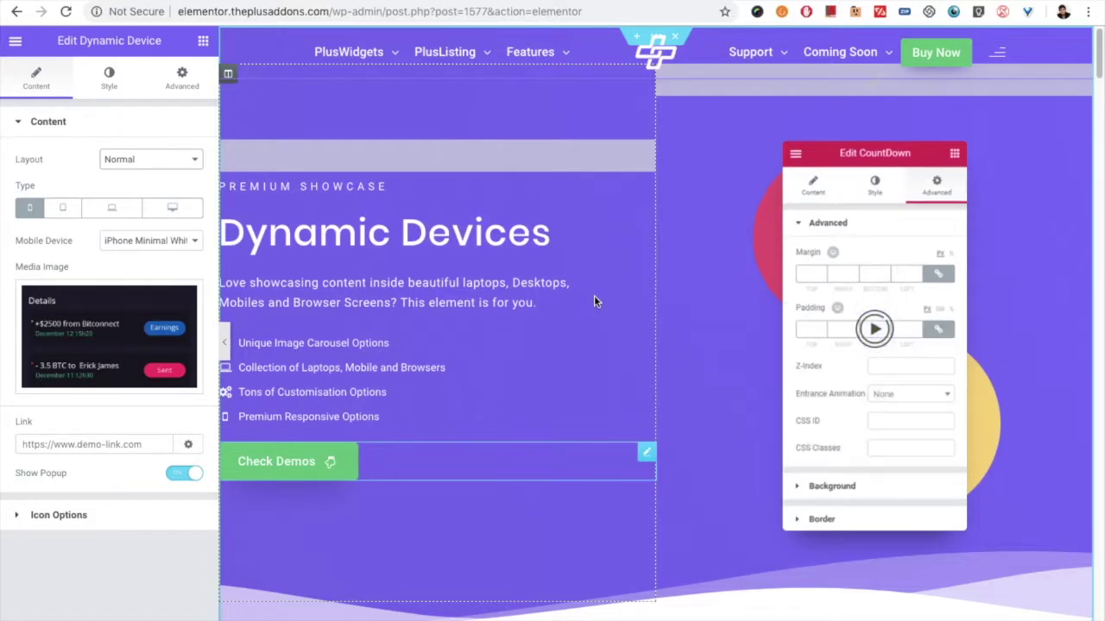
Step: Review the Dynamic Device layout choices and compare the single phone mockup with the phone carousel section on the page
scroll(402, 271, "down", 2)
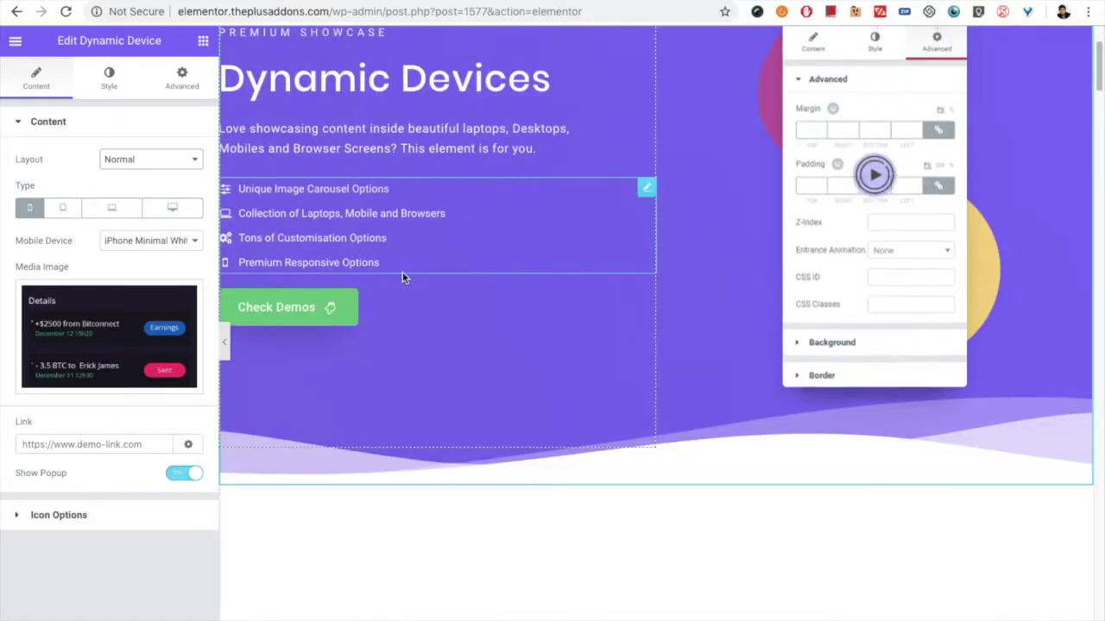
scroll(402, 274, "down", 7)
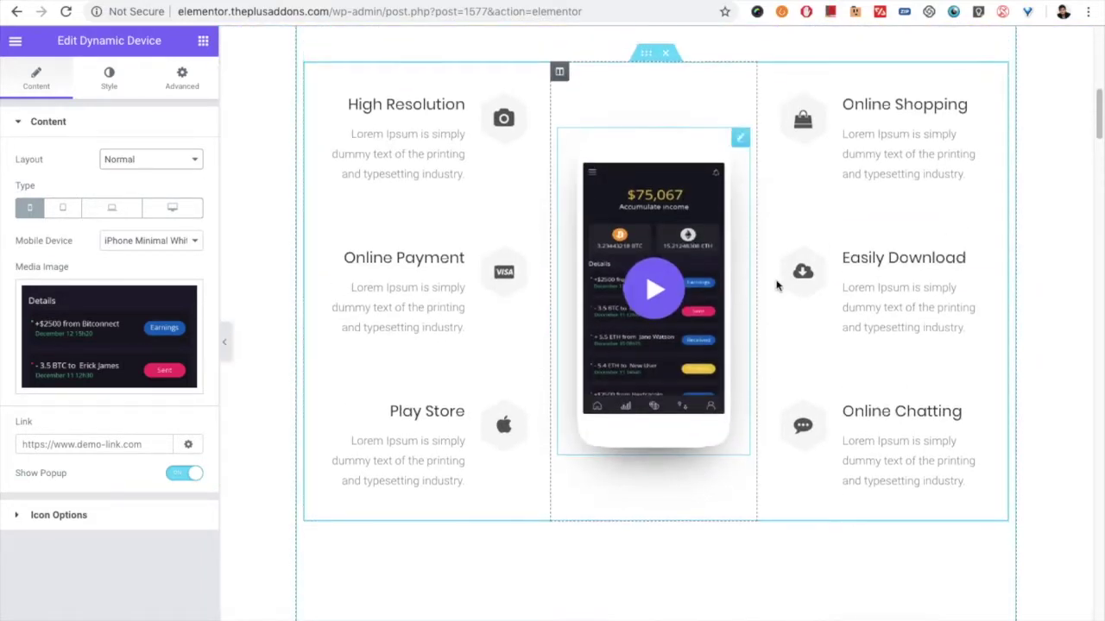
scroll(776, 285, "up", 1)
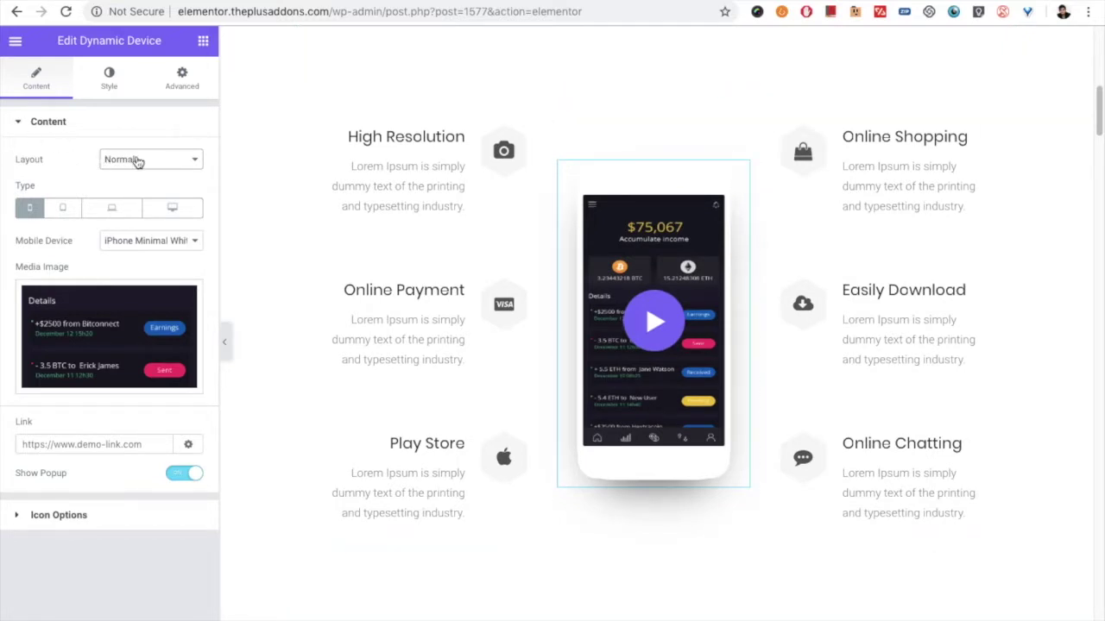
left_click(138, 162)
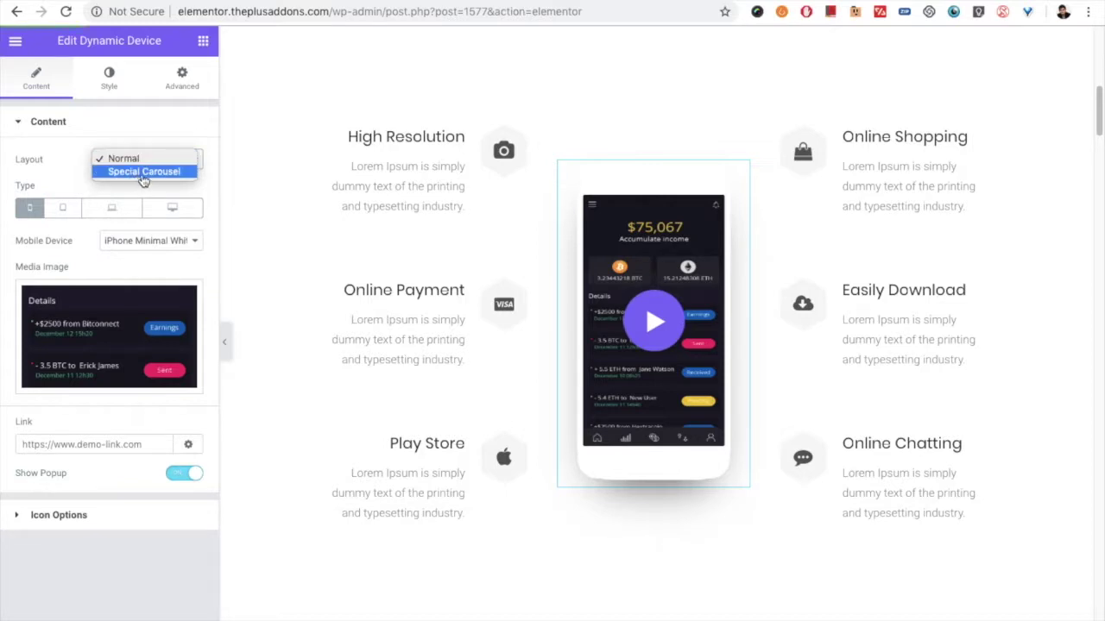
left_click(136, 159)
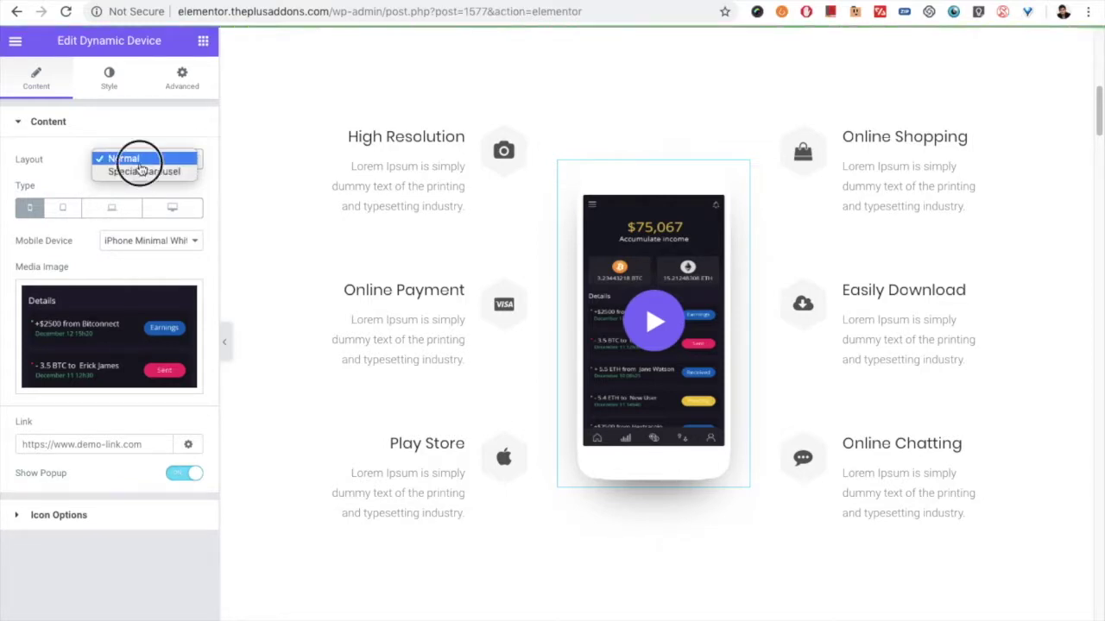
scroll(475, 290, "down", 6)
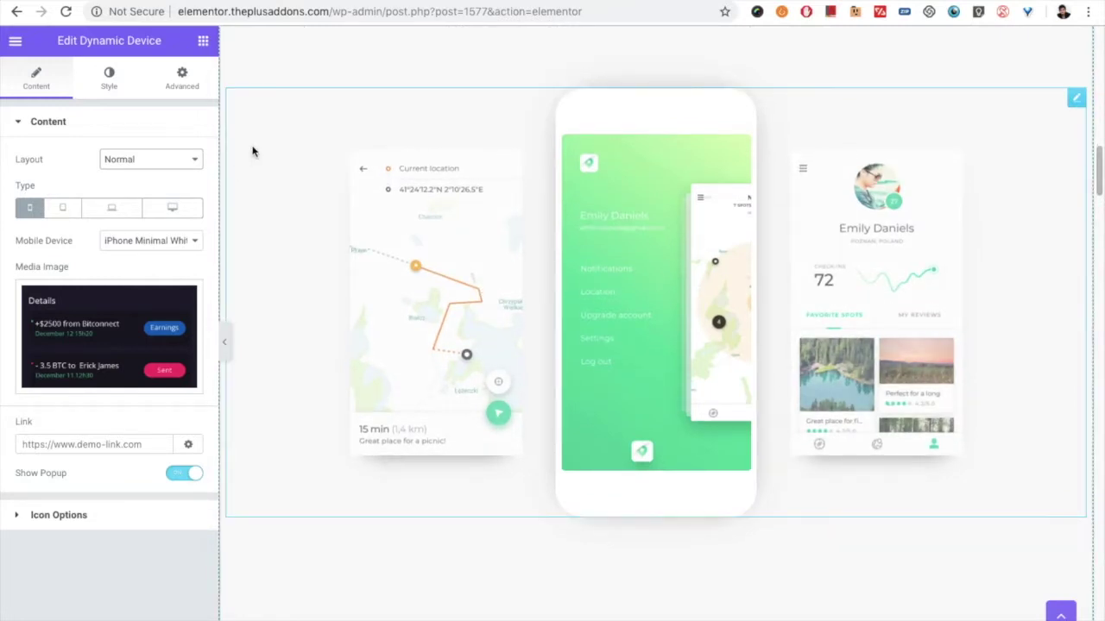
scroll(437, 259, "up", 10)
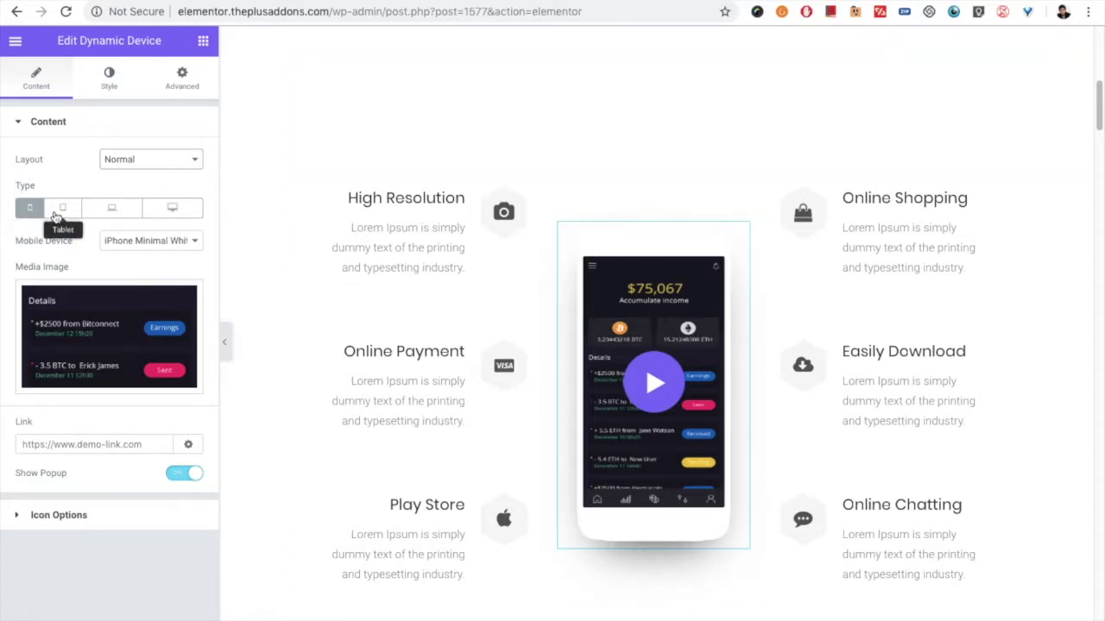
Step: Examine the available mobile device models and their pixel dimensions for the phone mockup
left_click(140, 243)
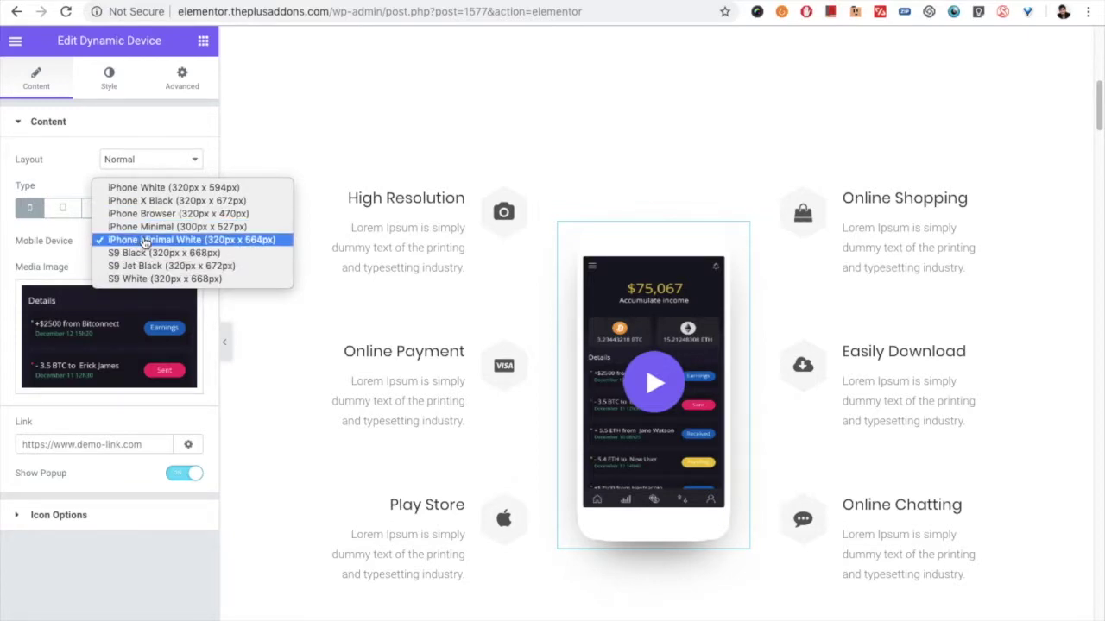
left_click(71, 242)
mouse_move(79, 309)
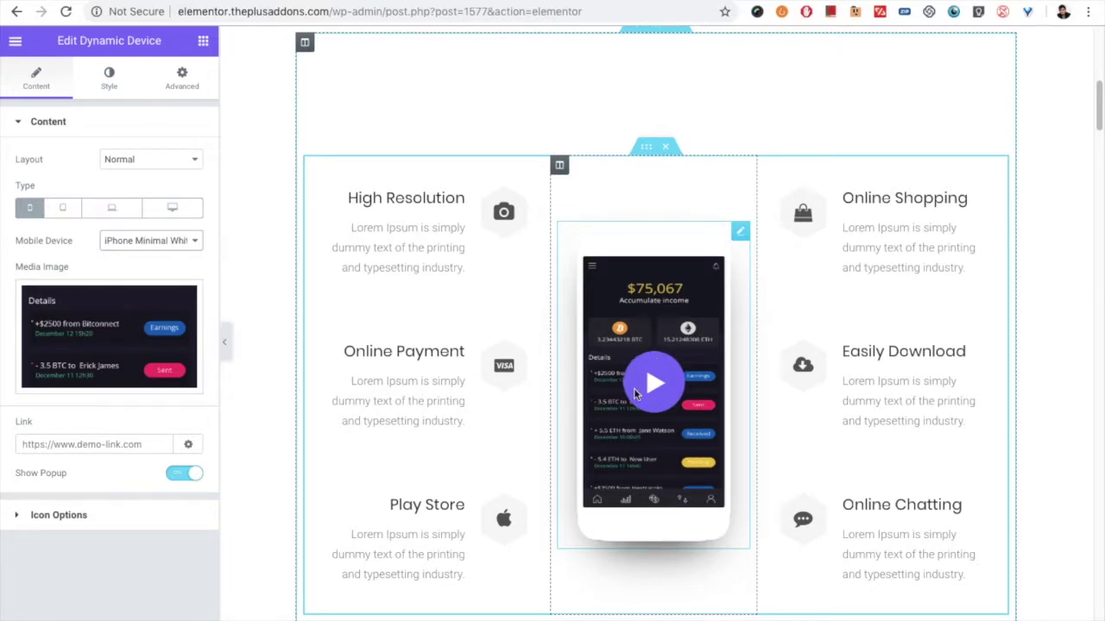
left_click(148, 240)
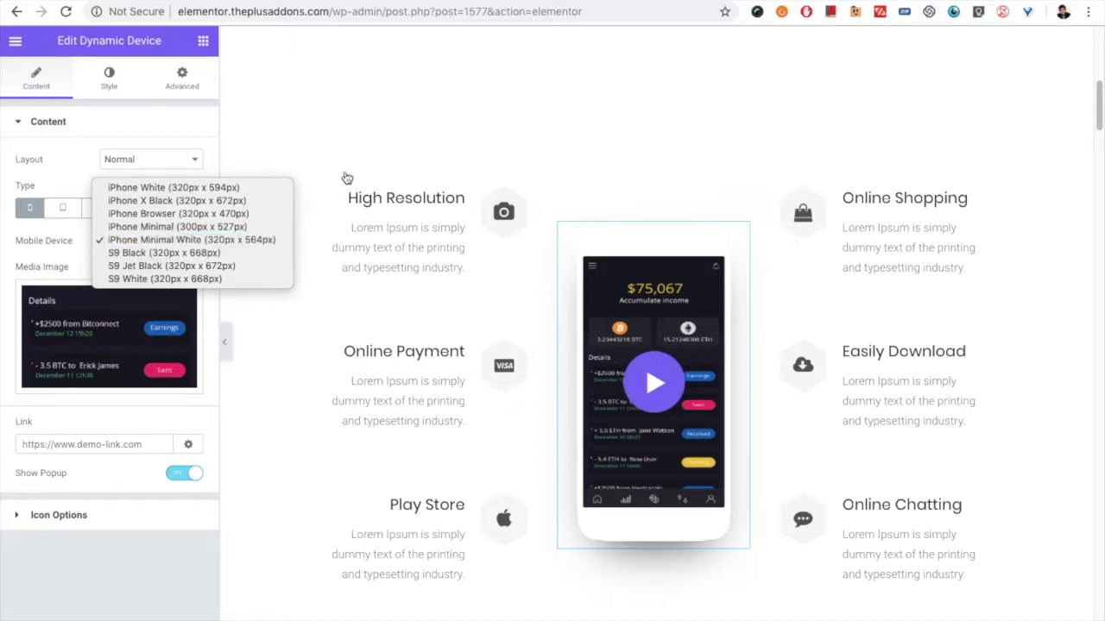
Step: Switch to the Aspect Ratio Calculator page and enter 320 as the original width and 564 as the original height
left_click(413, 87)
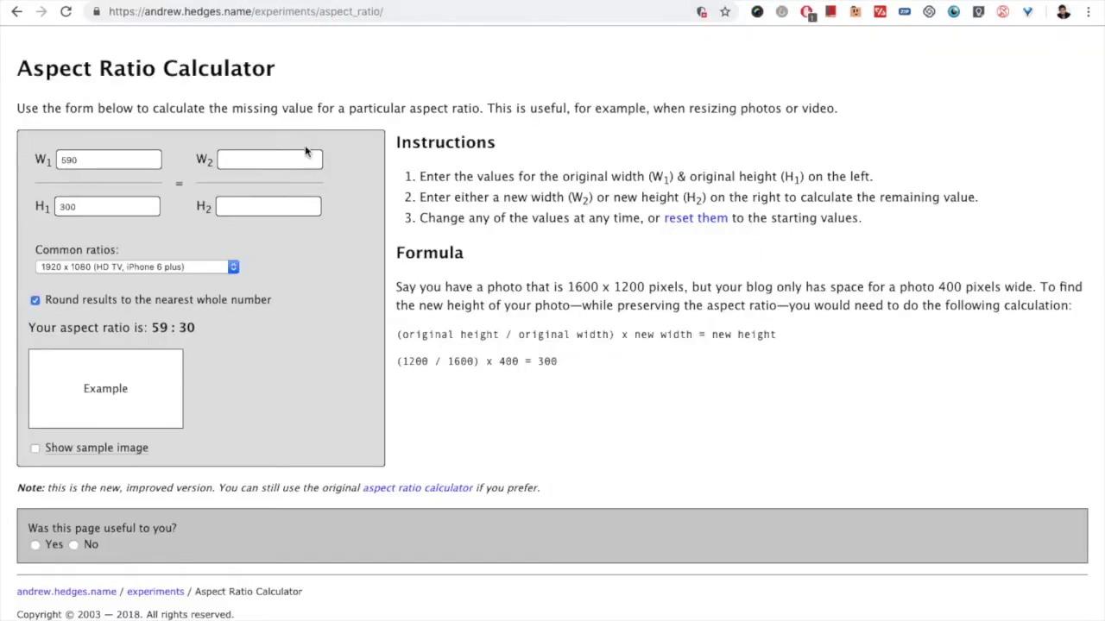
double_click(93, 161)
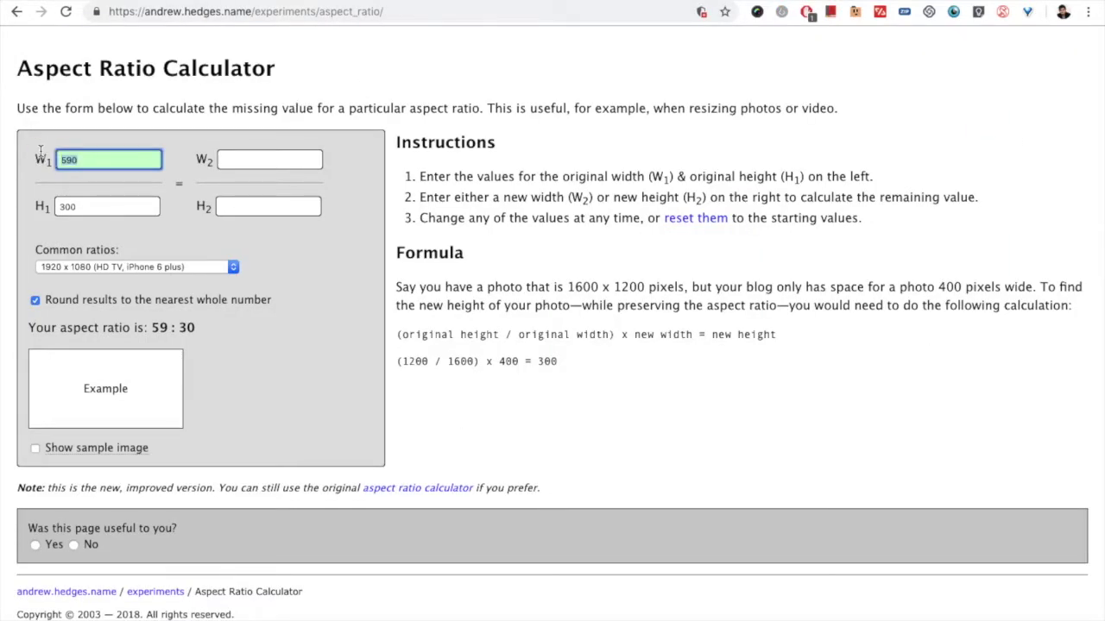
type("320")
key("Tab")
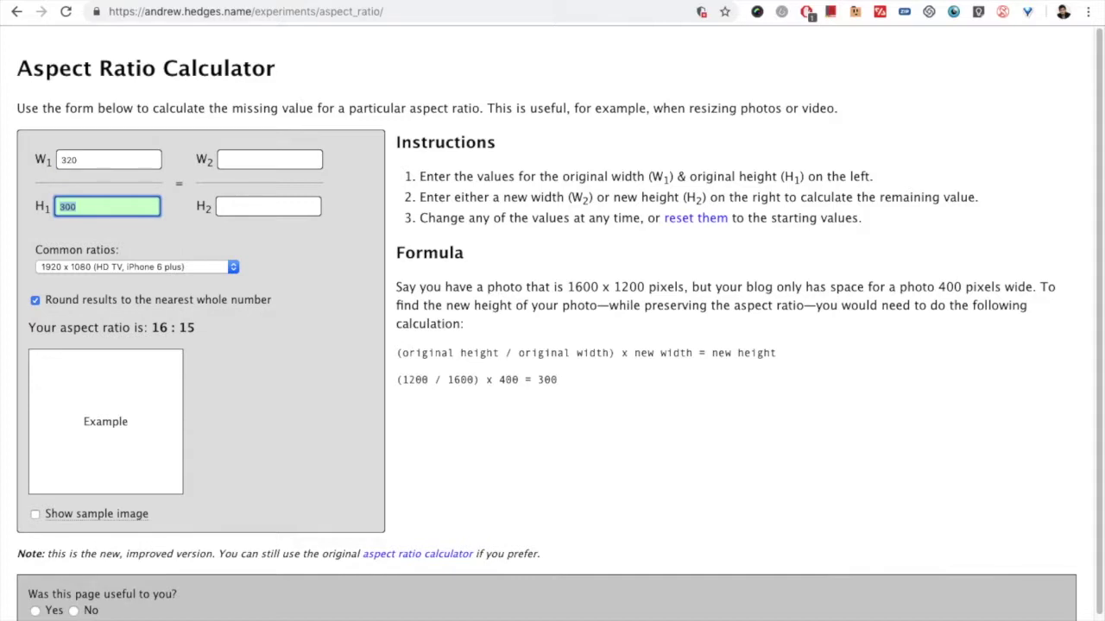
type("564")
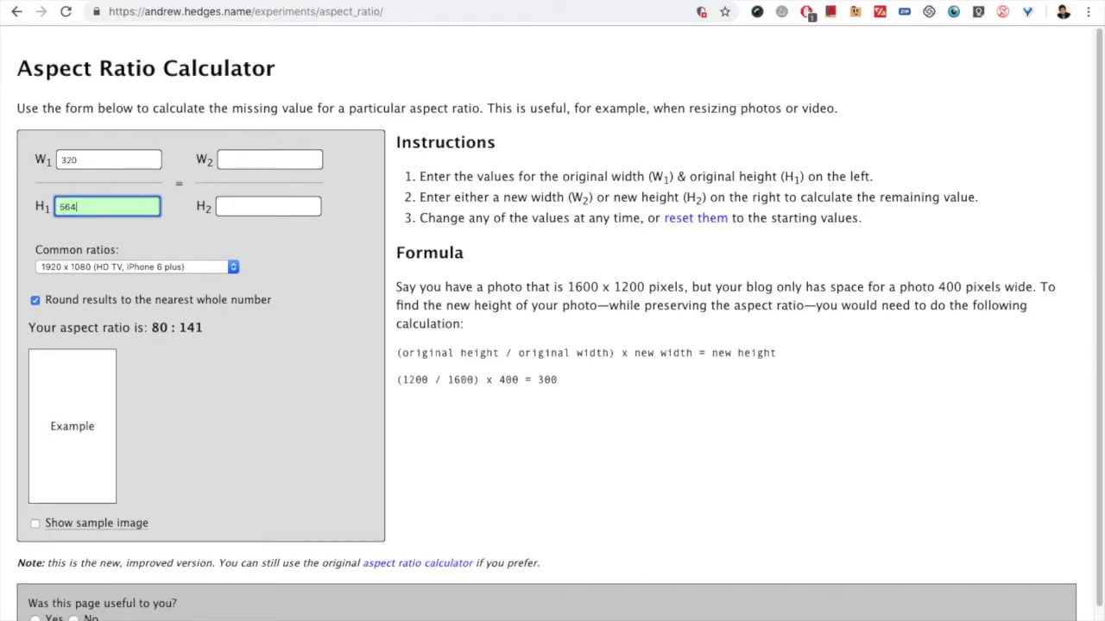
triple_click(51, 69)
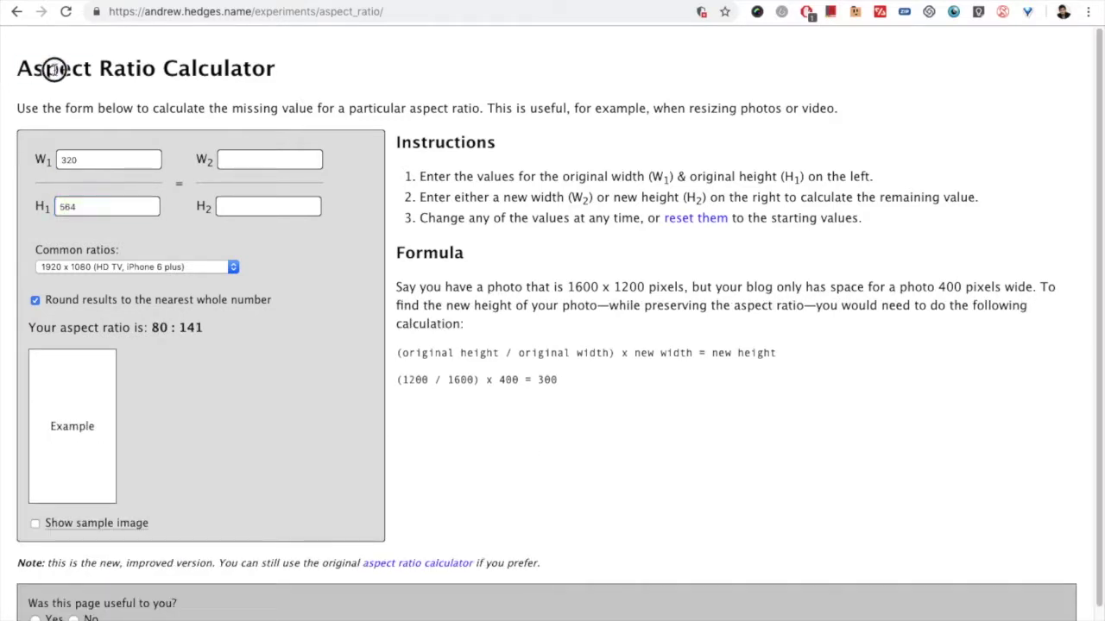
left_click(84, 160)
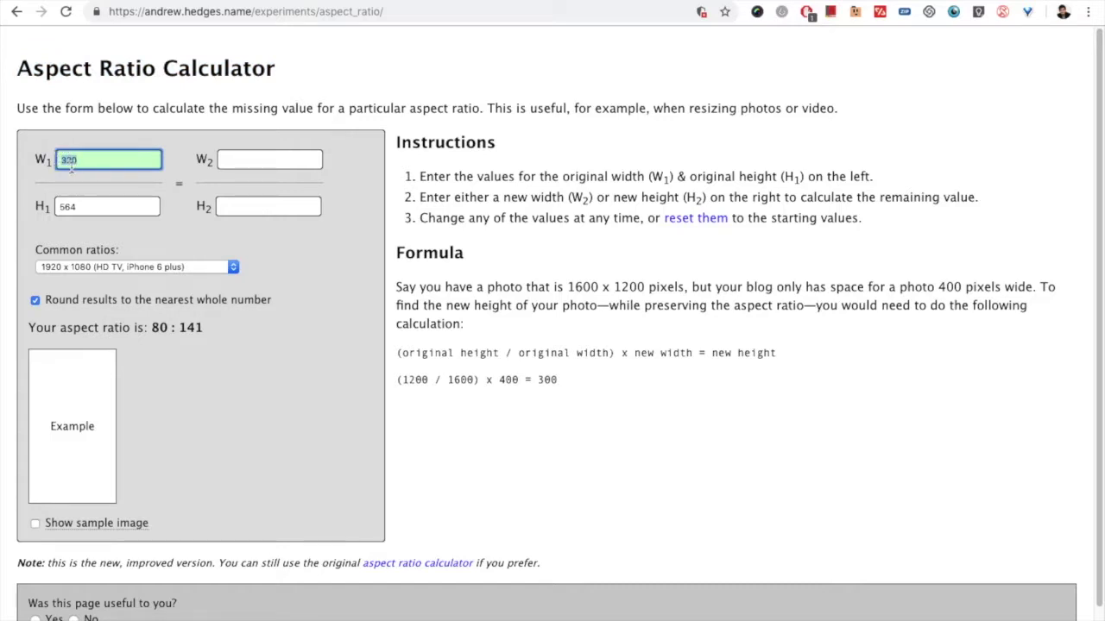
left_click(56, 206)
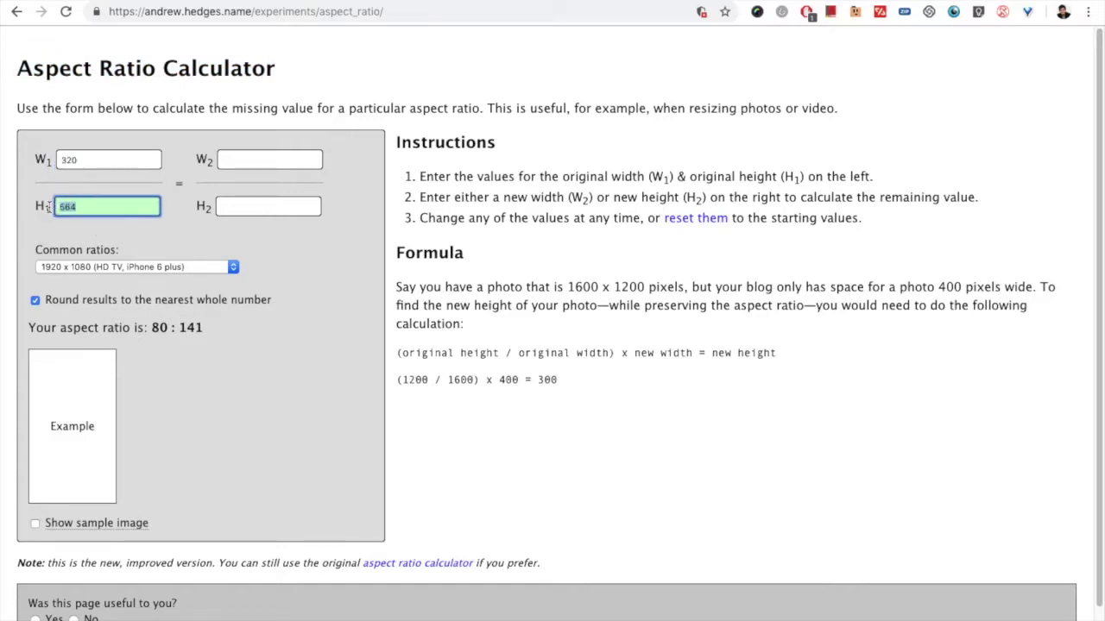
left_click(71, 227)
Step: Calculate the matching image height for a new width of 900, then return to the Elementor editor
left_click(235, 163)
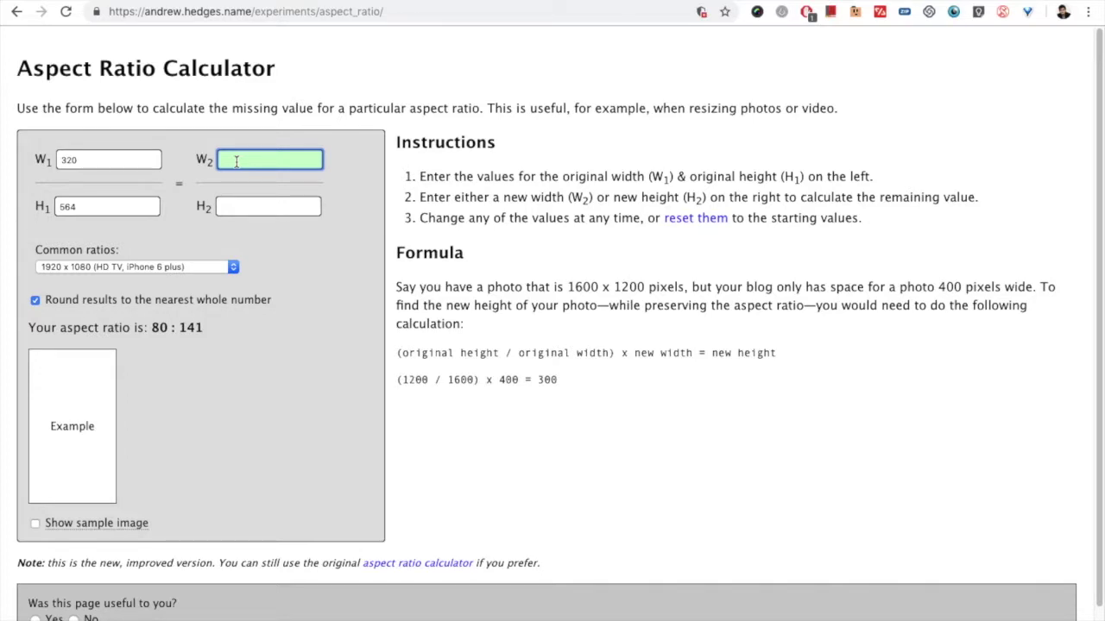
type("00")
mouse_move(245, 163)
left_mouse_down()
mouse_move(222, 163)
mouse_move(228, 171)
left_mouse_up()
left_click_drag(229, 207, 216, 210)
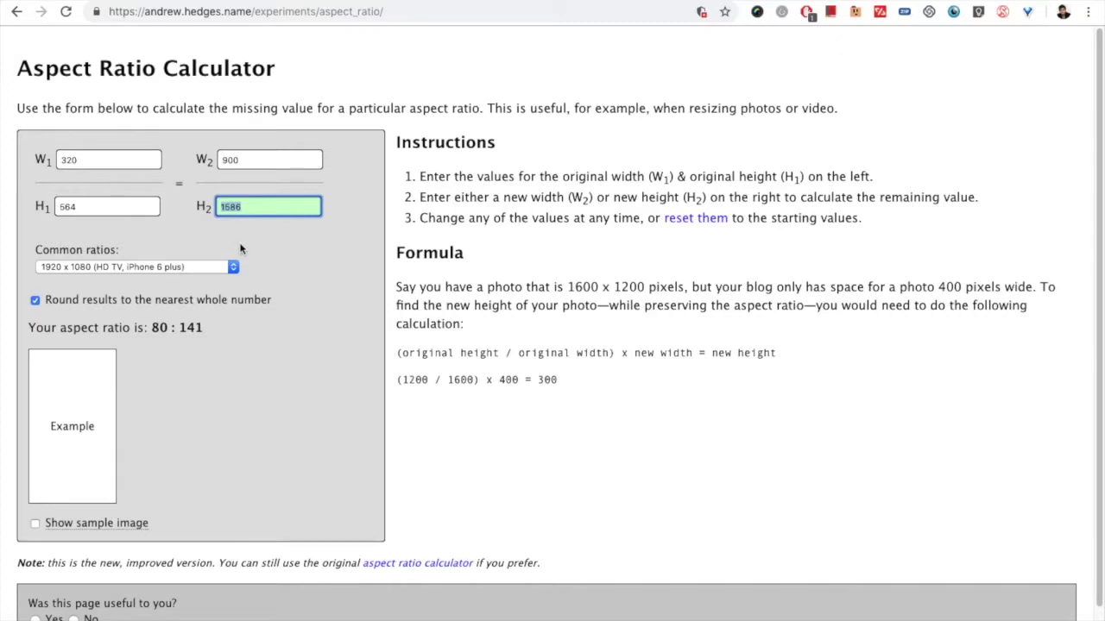
left_click(256, 207)
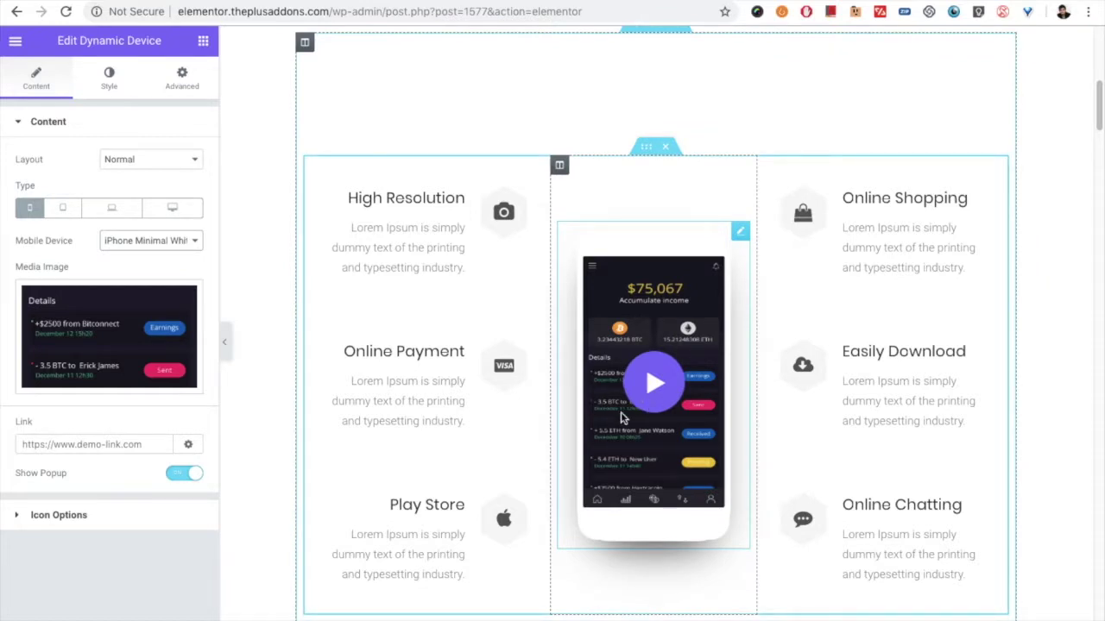
Step: Check the phone mockup's link and popup settings, and toggle its play icon off and back on
left_click(49, 446)
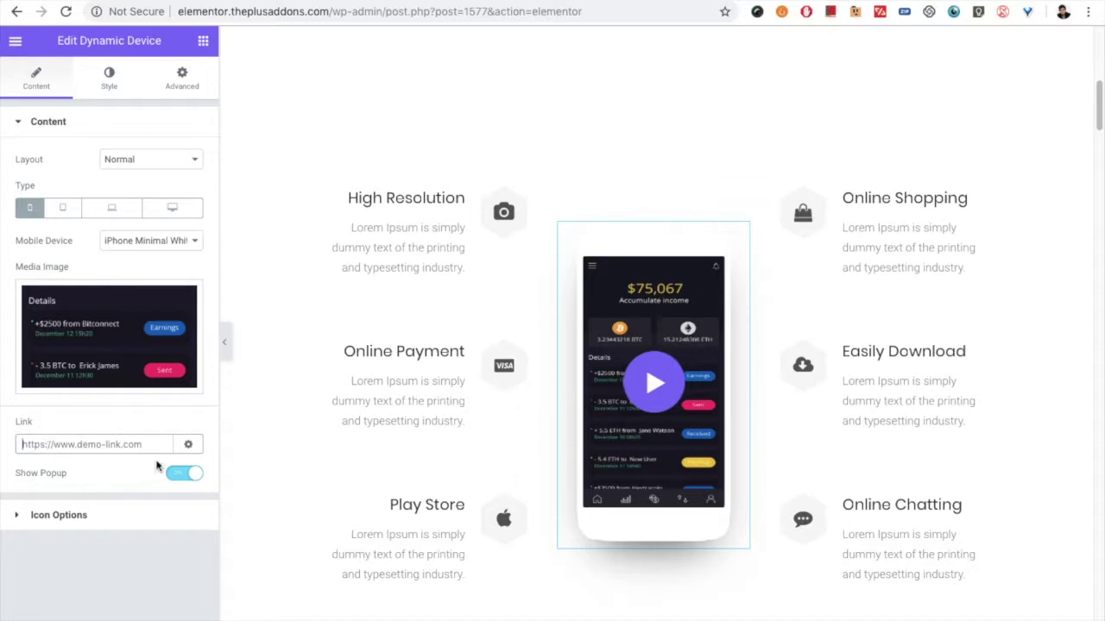
left_click(182, 476)
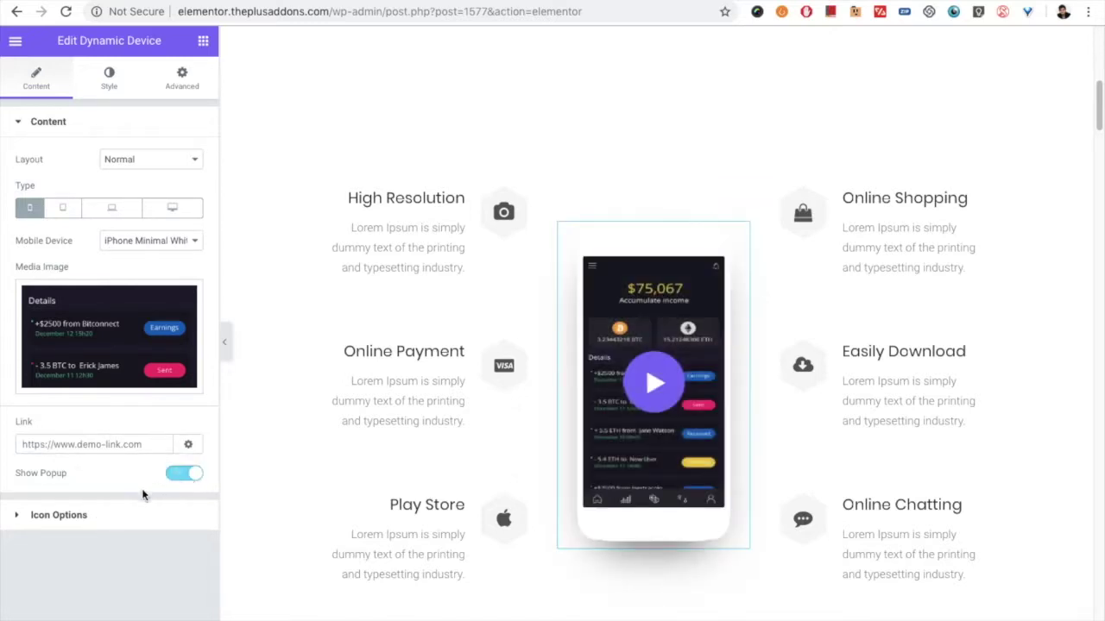
left_click(91, 515)
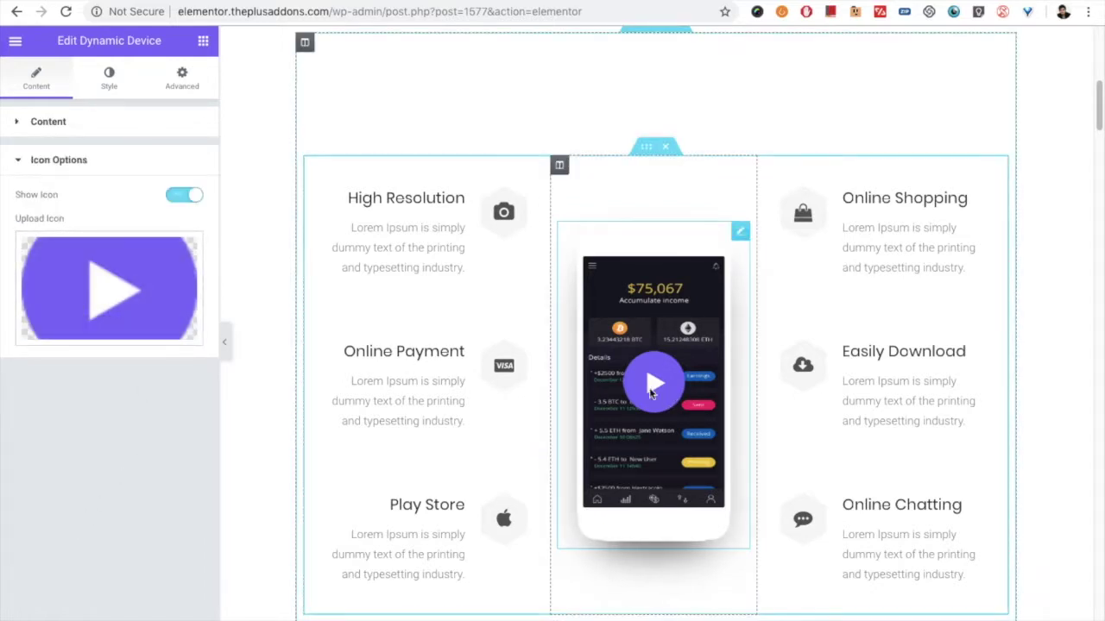
left_click(184, 198)
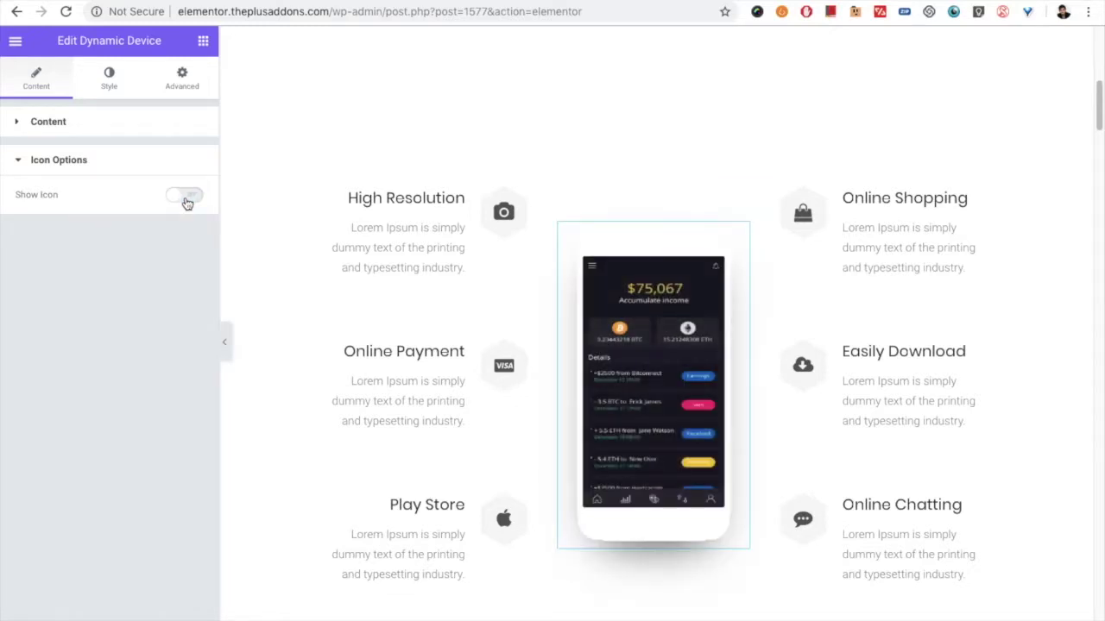
left_click(185, 199)
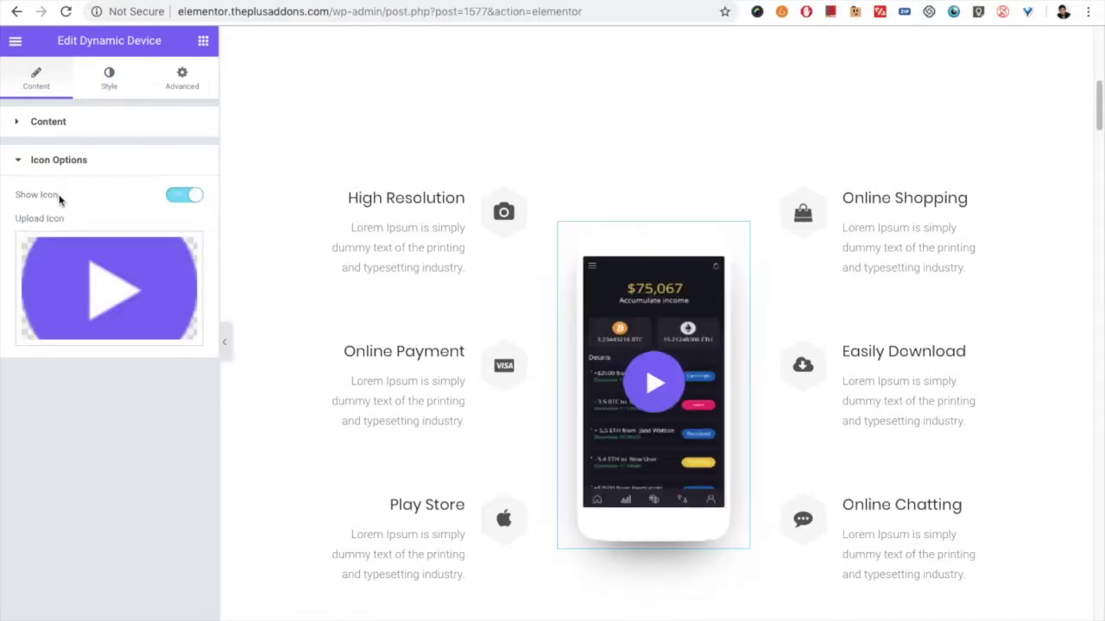
Step: Enable continuous animation for the play icon with the Drop Waves effect, trying hover animation and leaving it off
left_click(104, 95)
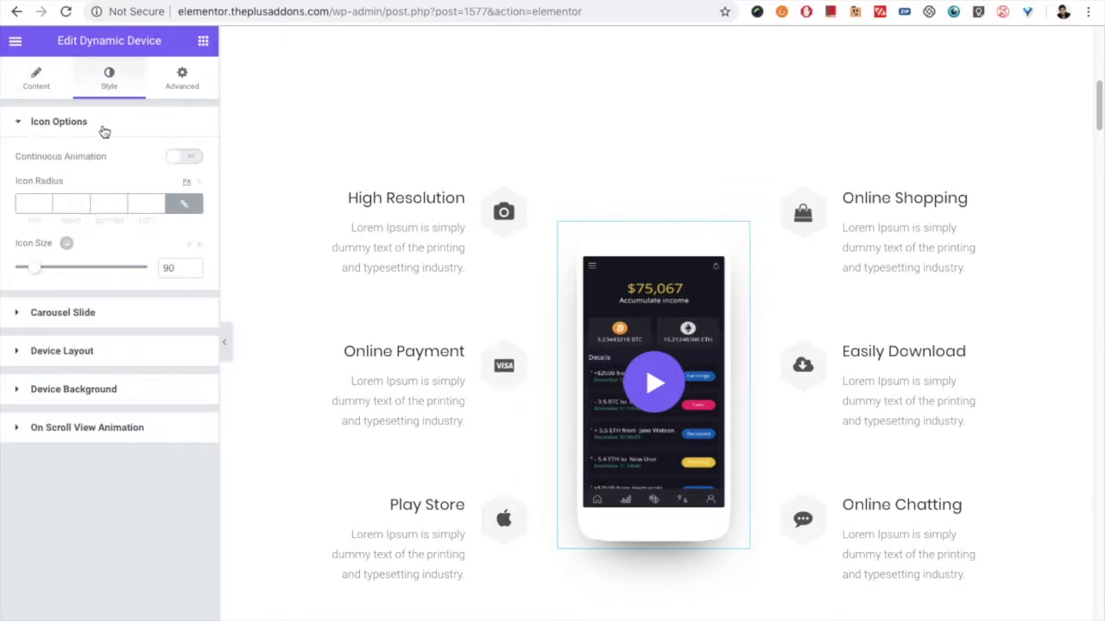
left_click(175, 156)
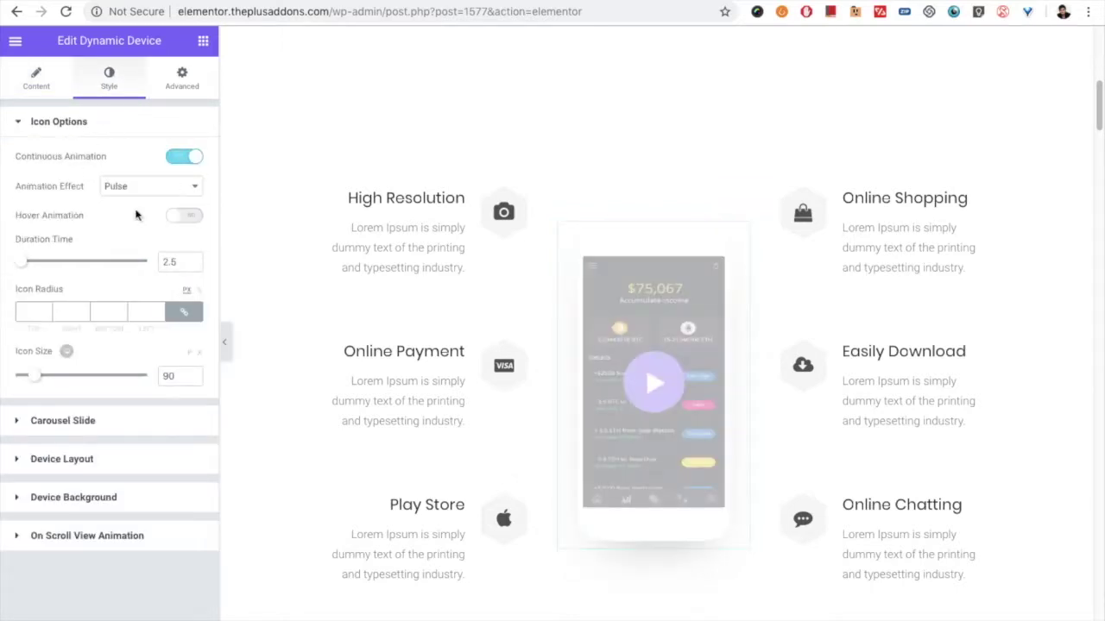
left_click(130, 190)
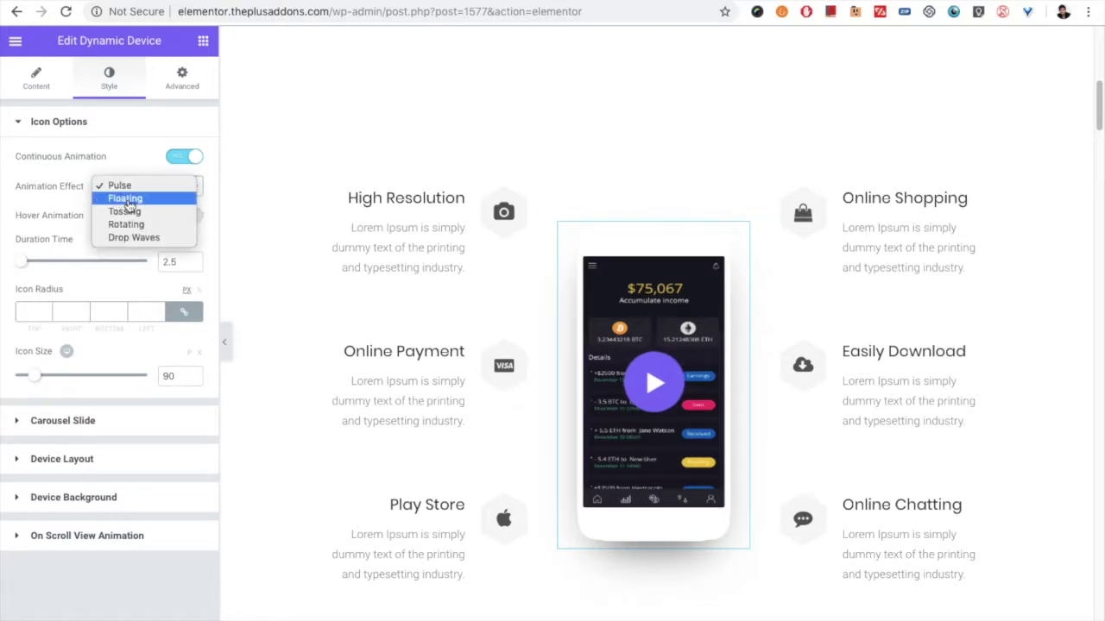
left_click(126, 199)
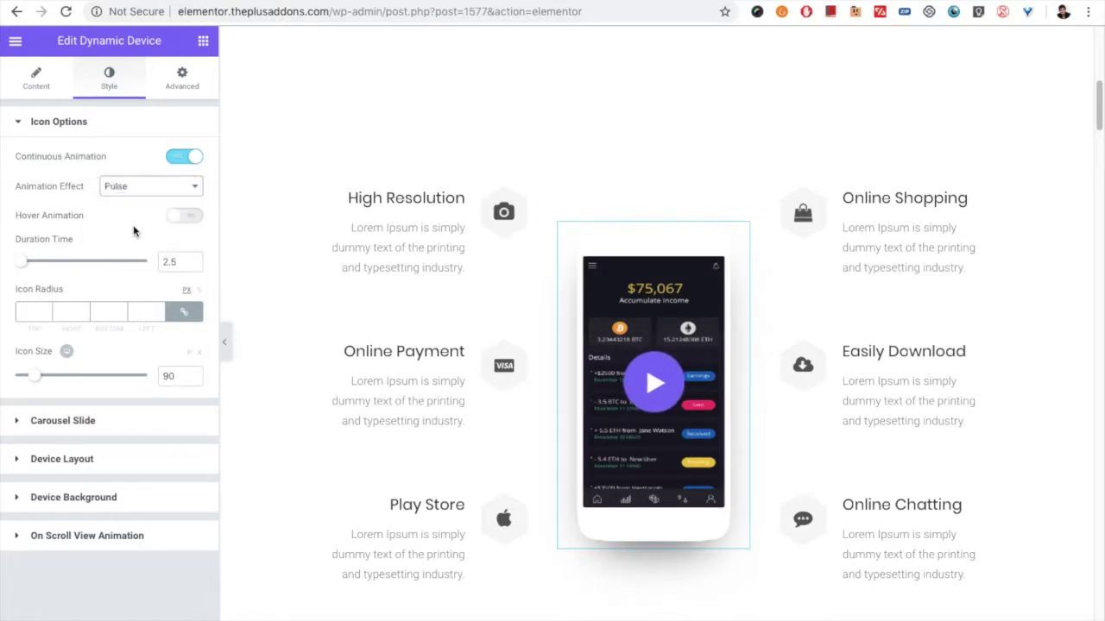
left_click(141, 196)
left_click(130, 223)
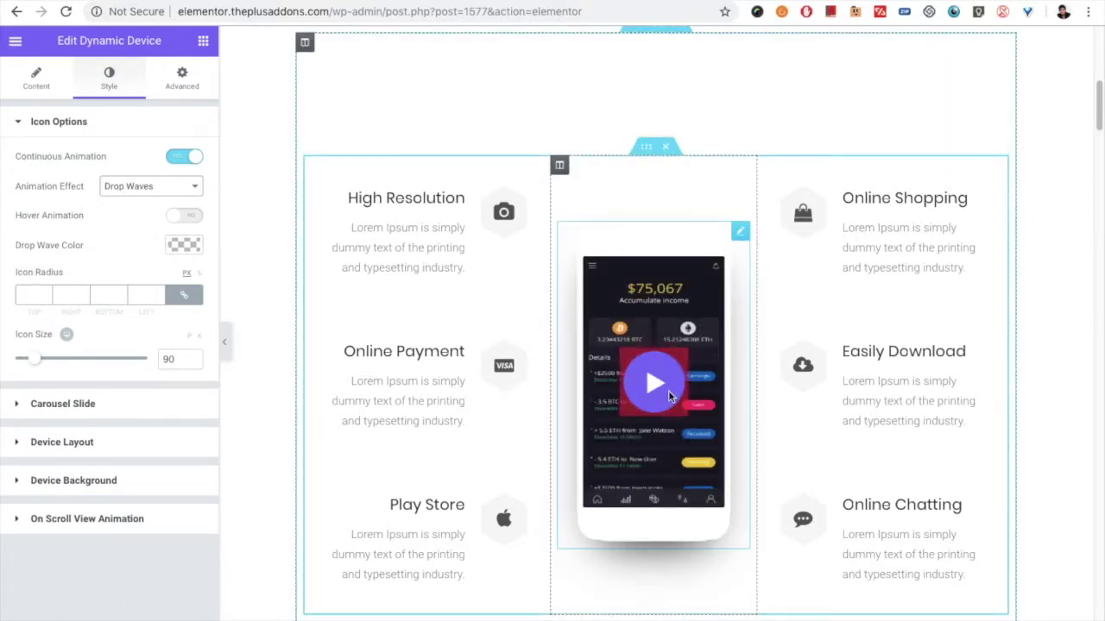
left_click(184, 216)
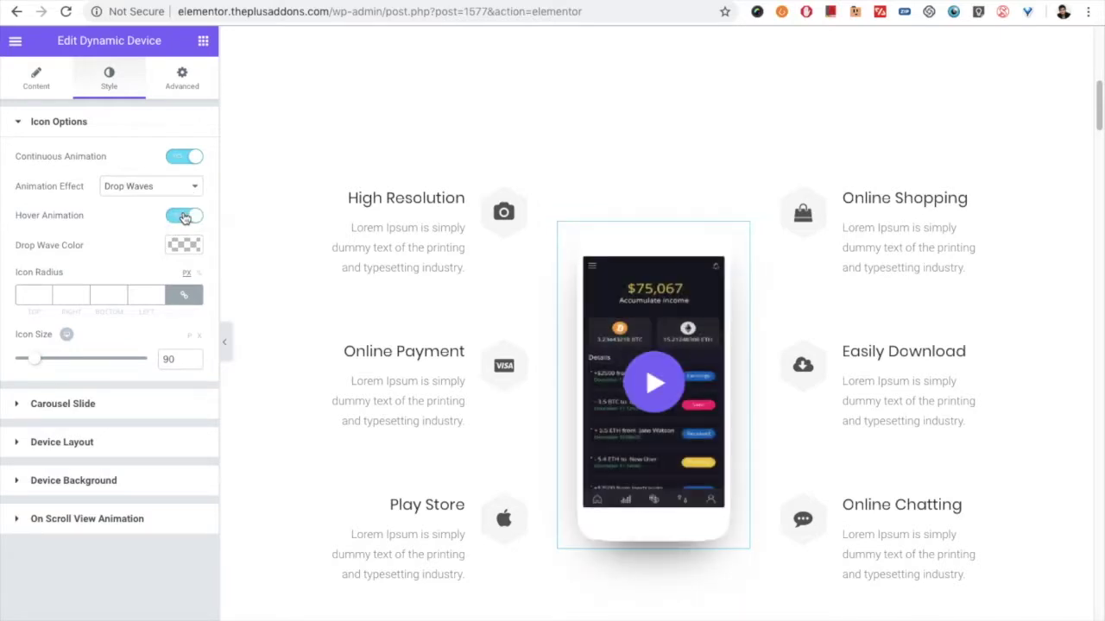
left_click(184, 217)
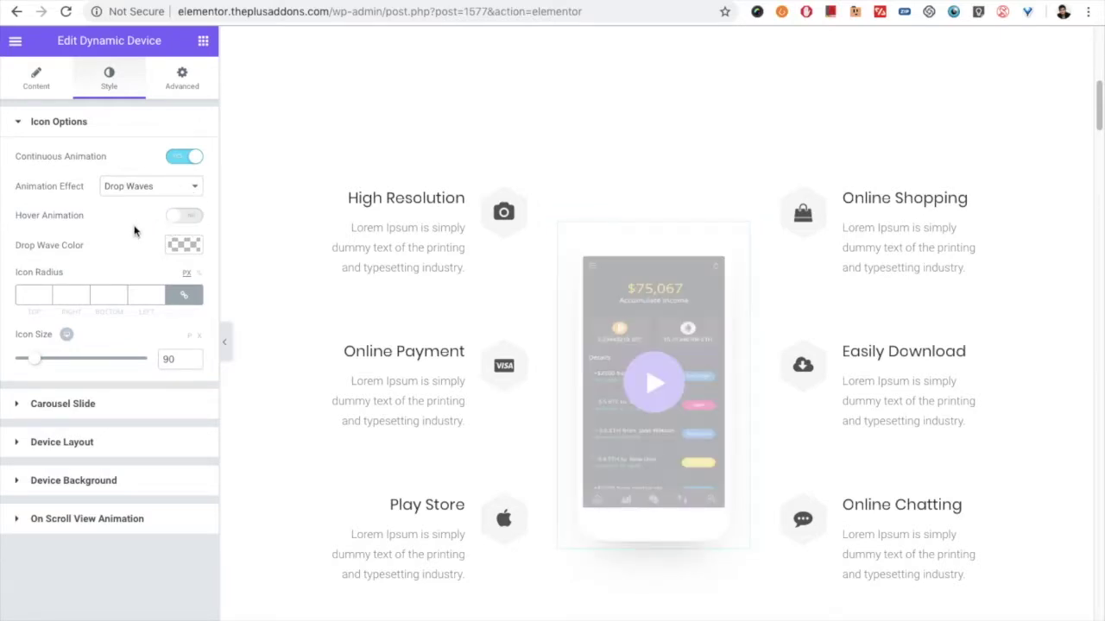
Step: Set the play icon's drop wave color to the near-white #fefefe
left_click(184, 245)
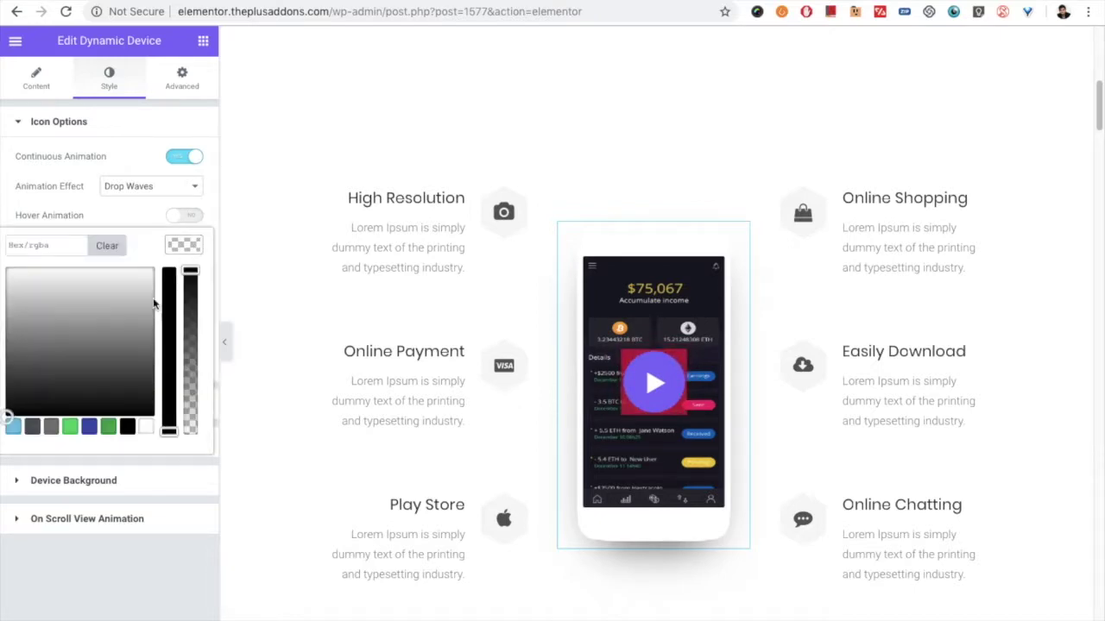
left_click(48, 362)
left_click_drag(31, 283, 6, 267)
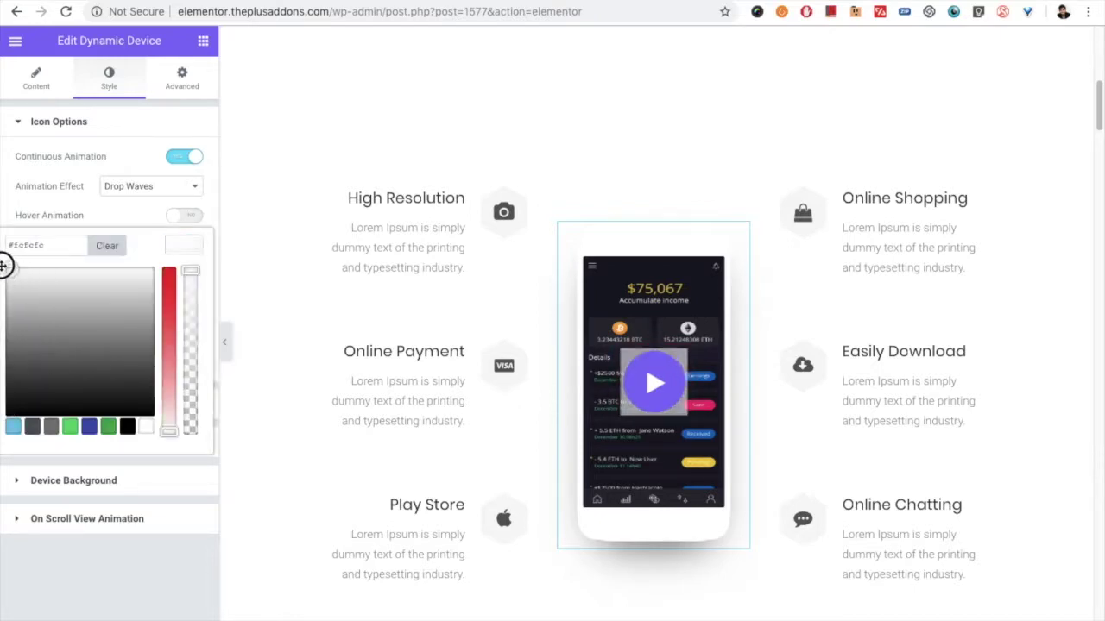
left_click(188, 248)
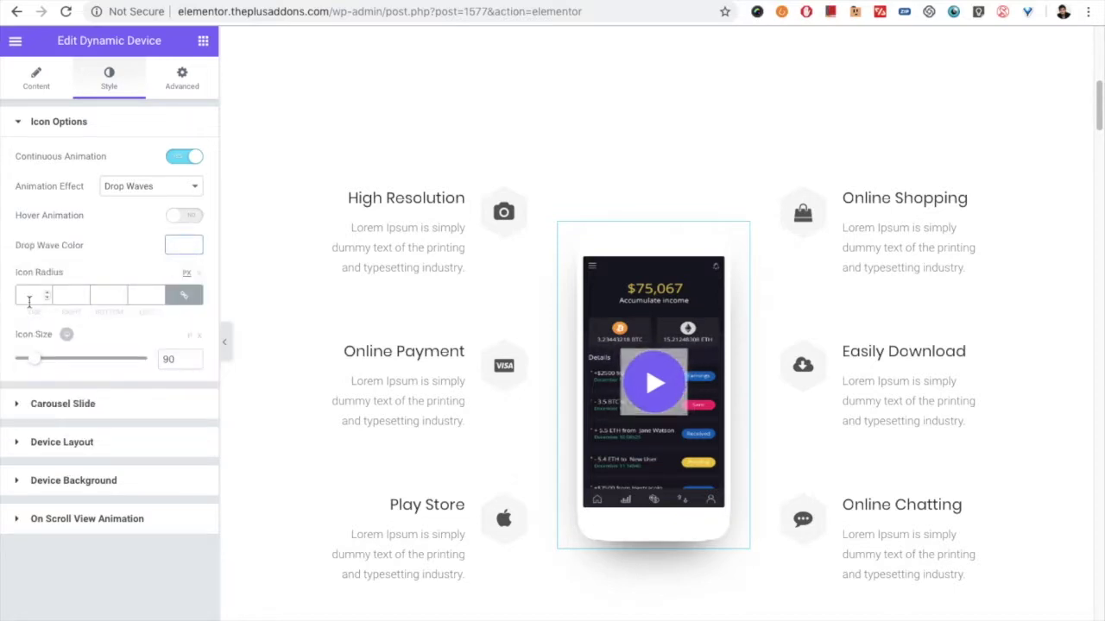
Step: Set the play icon's radius to 50 px on all four corners
left_click(24, 296)
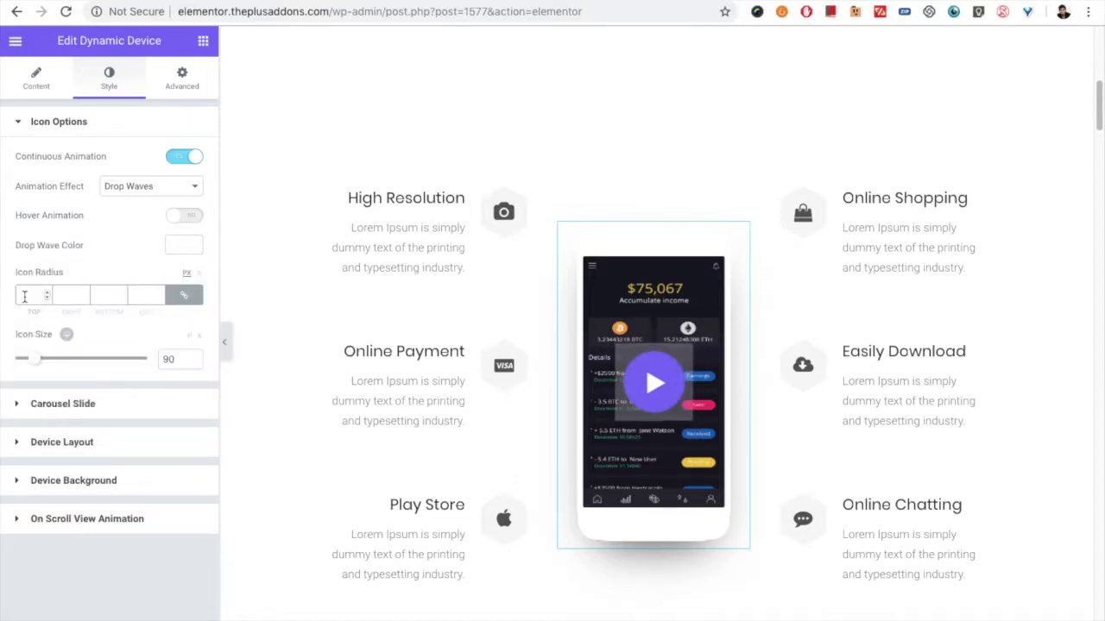
type("50")
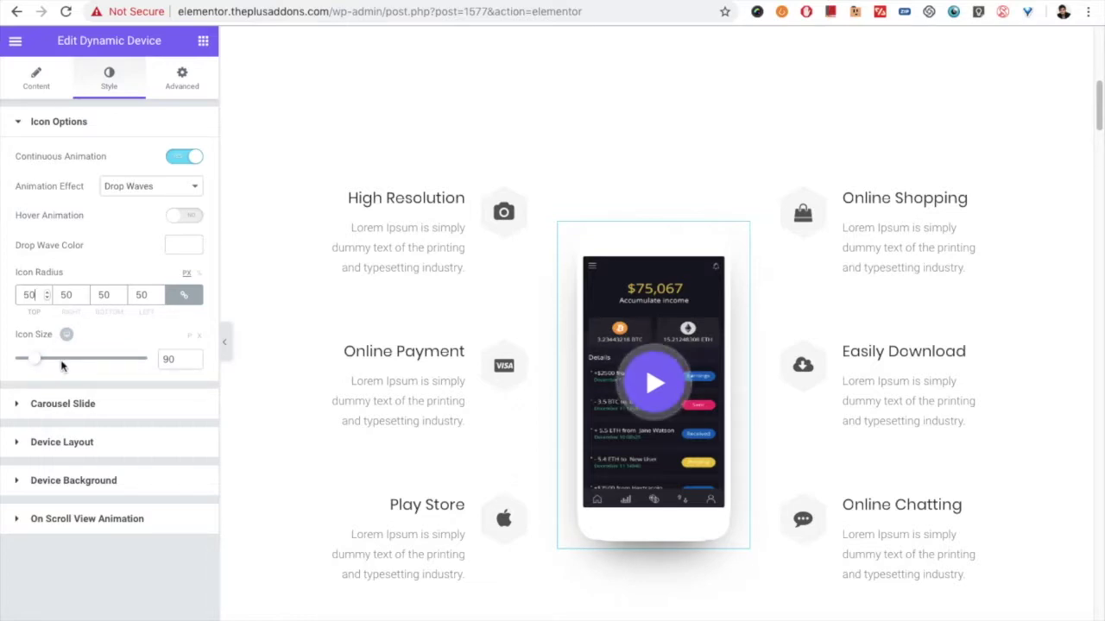
left_click(35, 86)
left_click(101, 82)
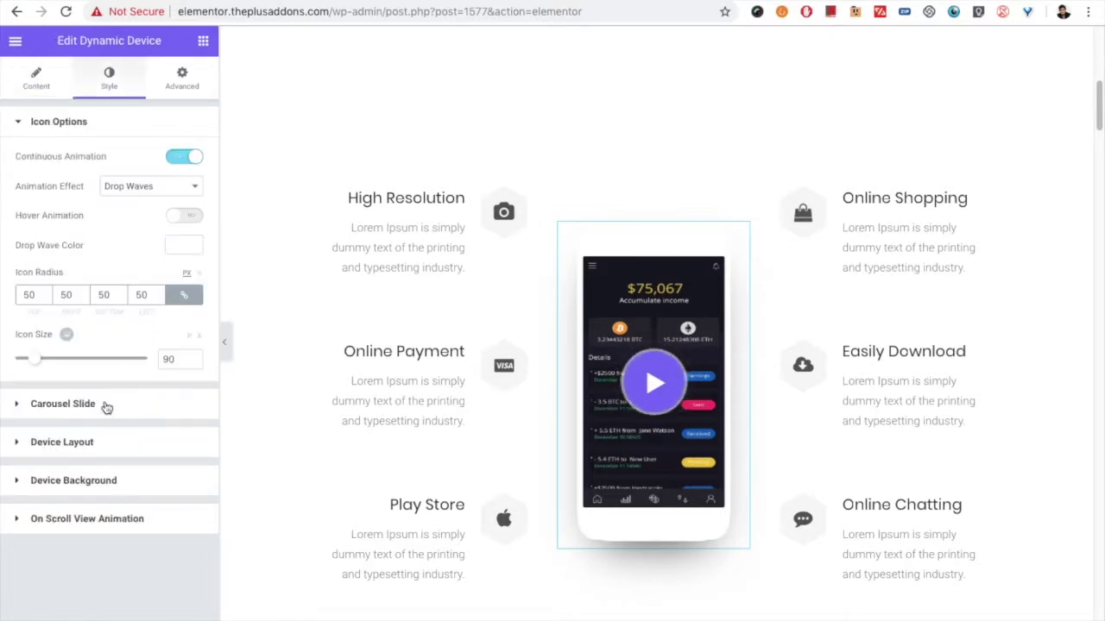
Step: Adjust the phone mockup's device layout width to 77.5% and check its margin and padding fields
left_click(78, 445)
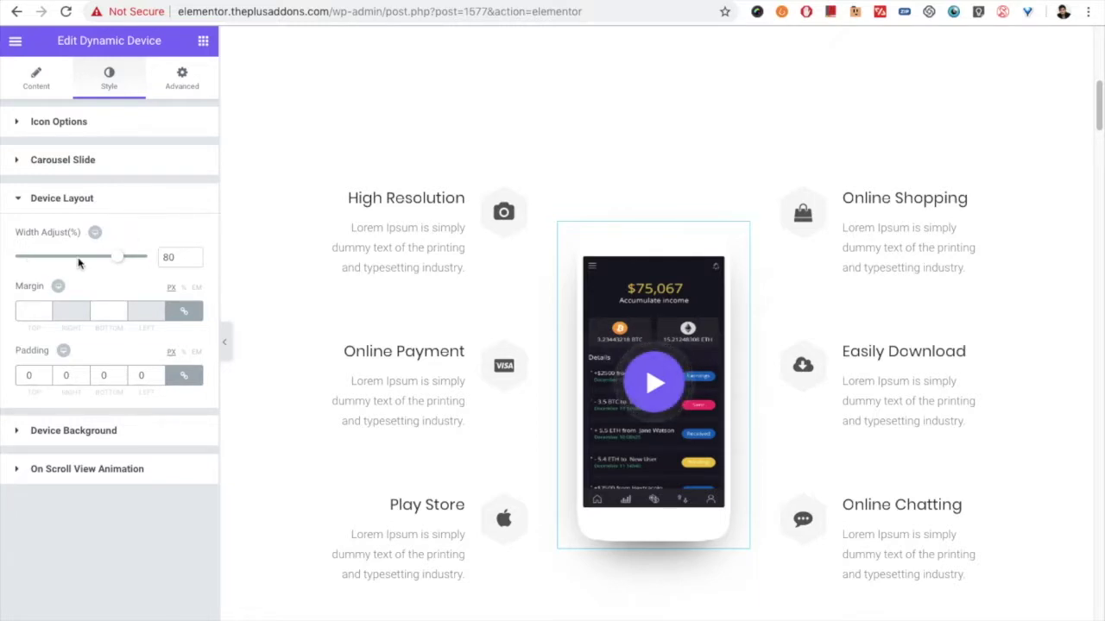
mouse_move(119, 261)
left_mouse_down()
mouse_move(74, 259)
mouse_move(116, 258)
left_mouse_up()
left_click(28, 316)
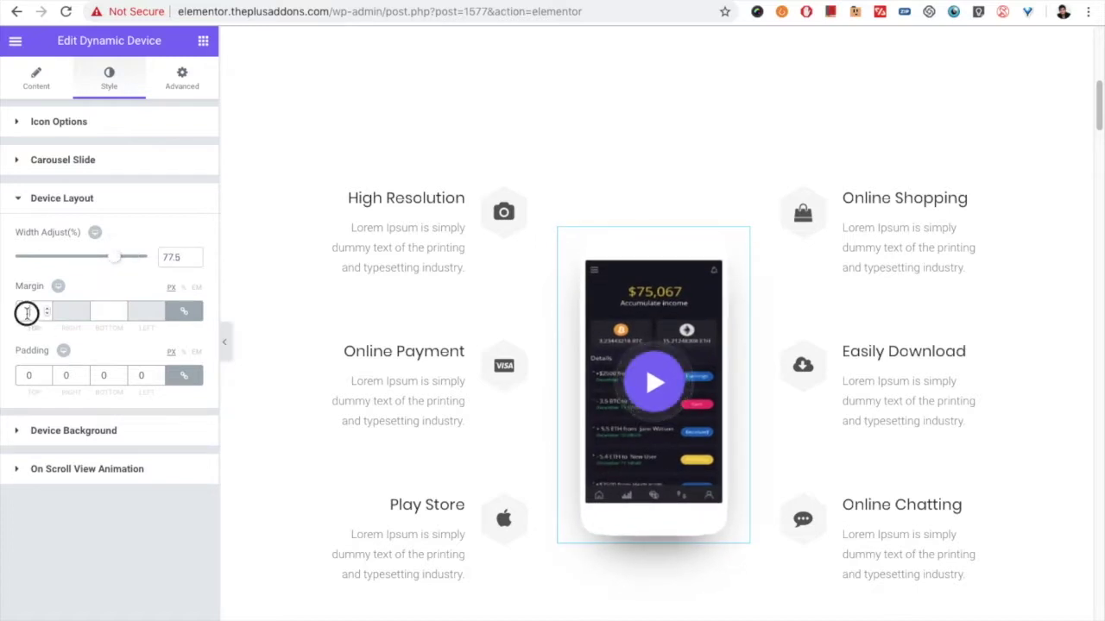
left_click_drag(31, 378, 20, 380)
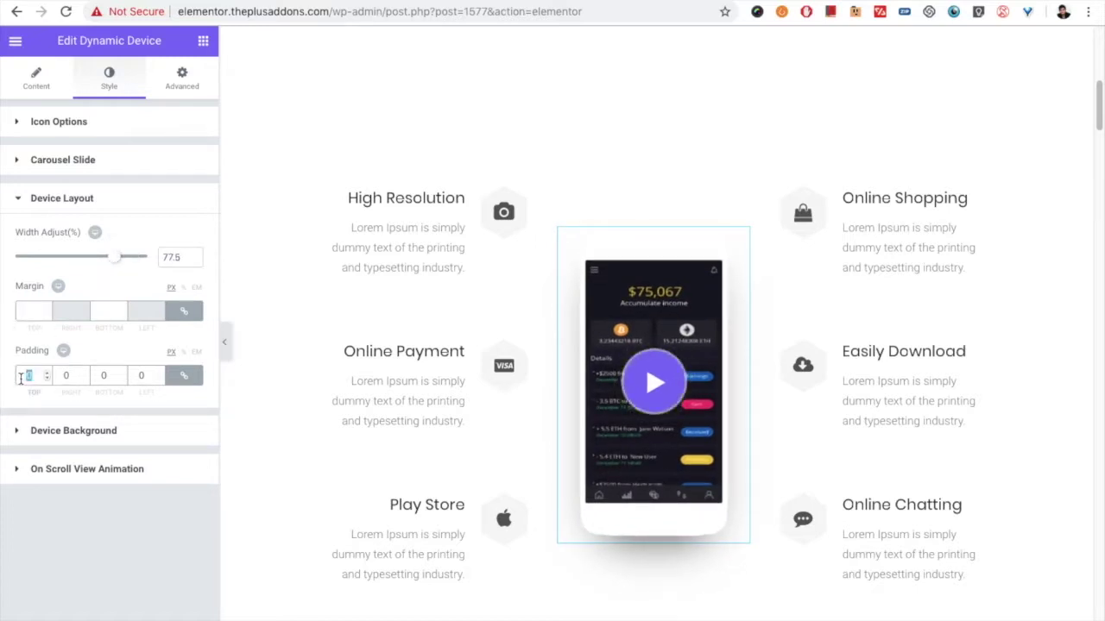
Step: Examine the device background's box shadow settings for the normal and hover states
left_click(62, 432)
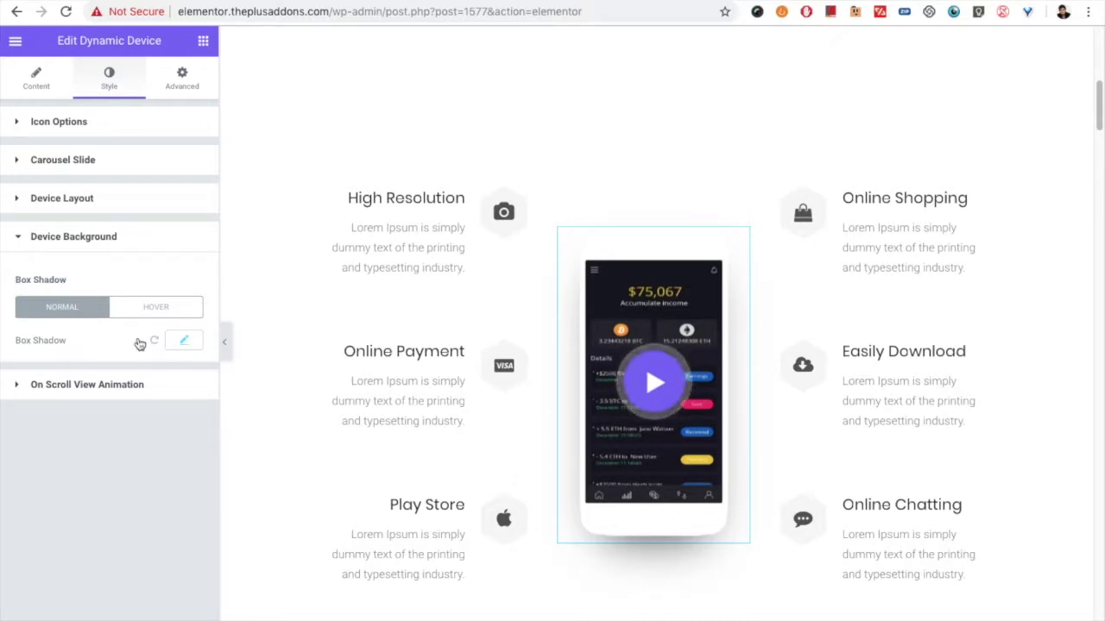
left_click(183, 340)
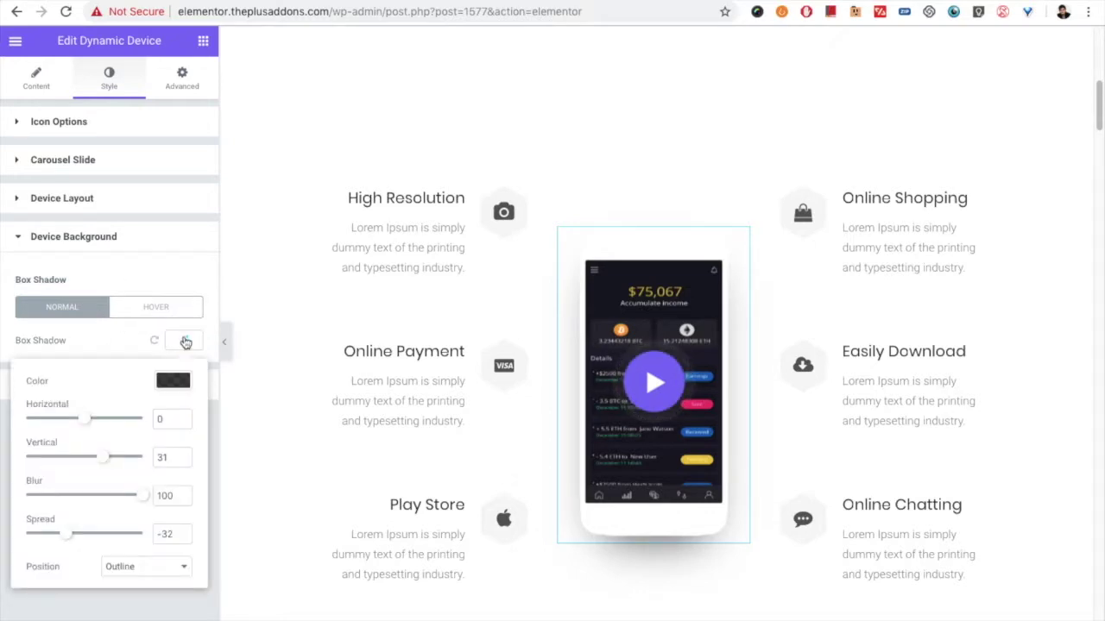
left_click(185, 344)
left_click(154, 304)
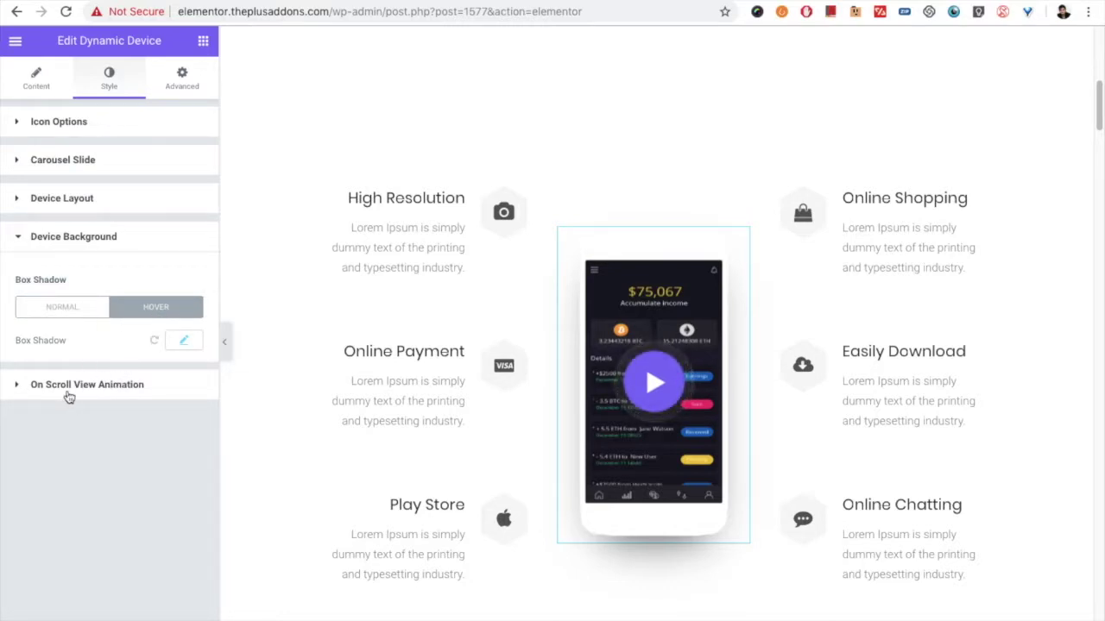
Step: Review the on-scroll view animation effects for the phone mockup, keeping No-animation selected
left_click(69, 385)
left_click(144, 312)
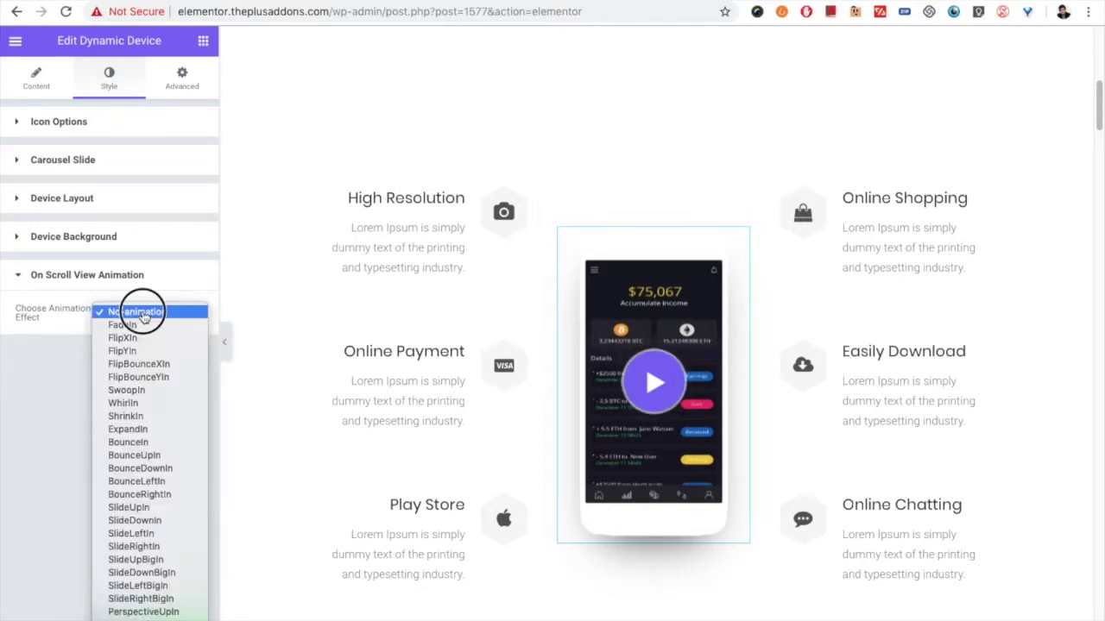
left_click(142, 311)
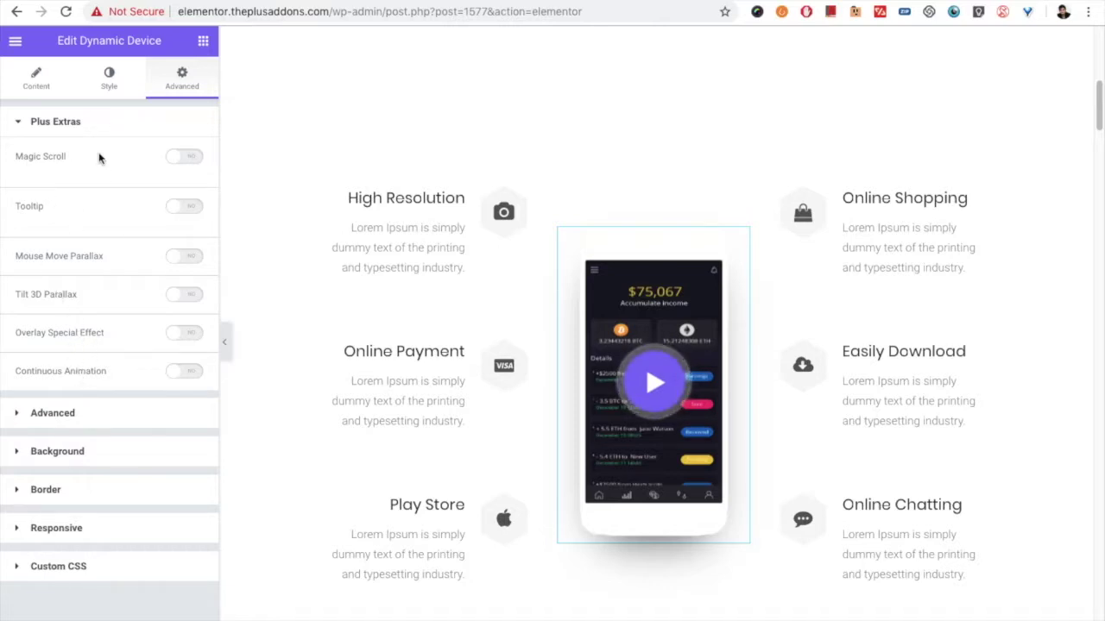
Step: Check the phone mockup's content layout choices, leaving the layout on Normal
left_click(36, 87)
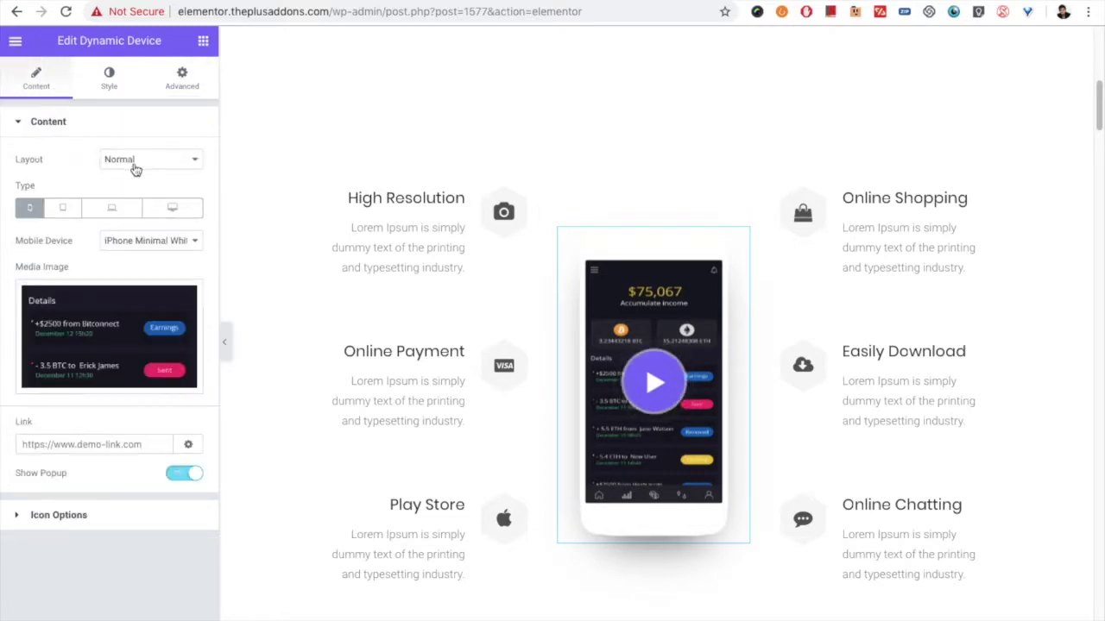
left_click(134, 170)
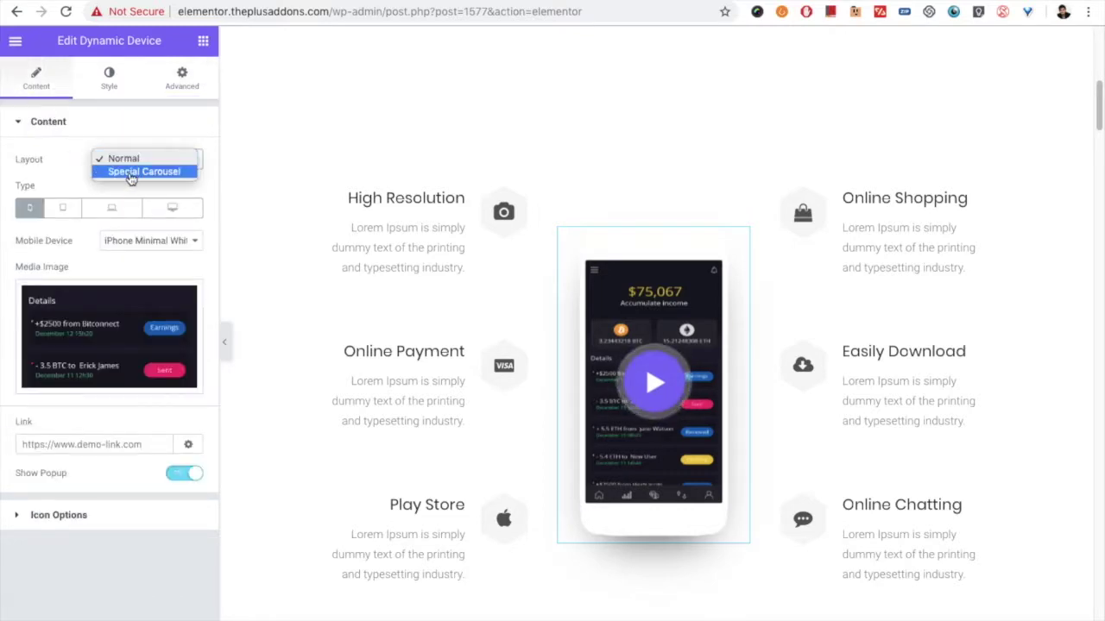
left_click(61, 159)
Step: Open the Dynamic Device carousel further down the page for editing
scroll(524, 239, "down", 5)
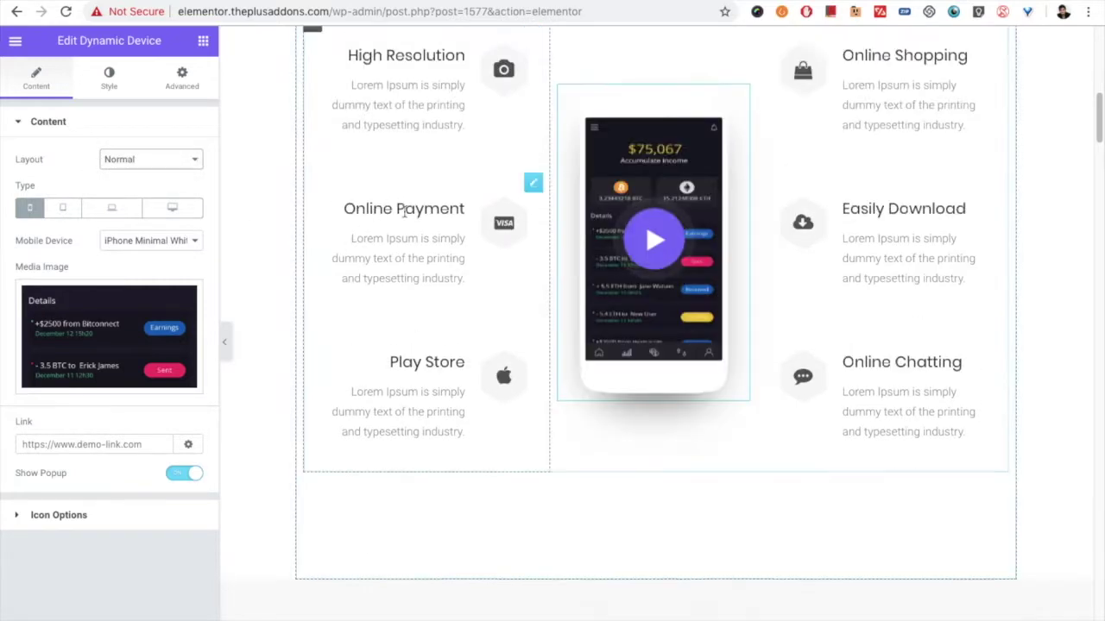
scroll(524, 239, "down", 4)
scroll(757, 264, "up", 2)
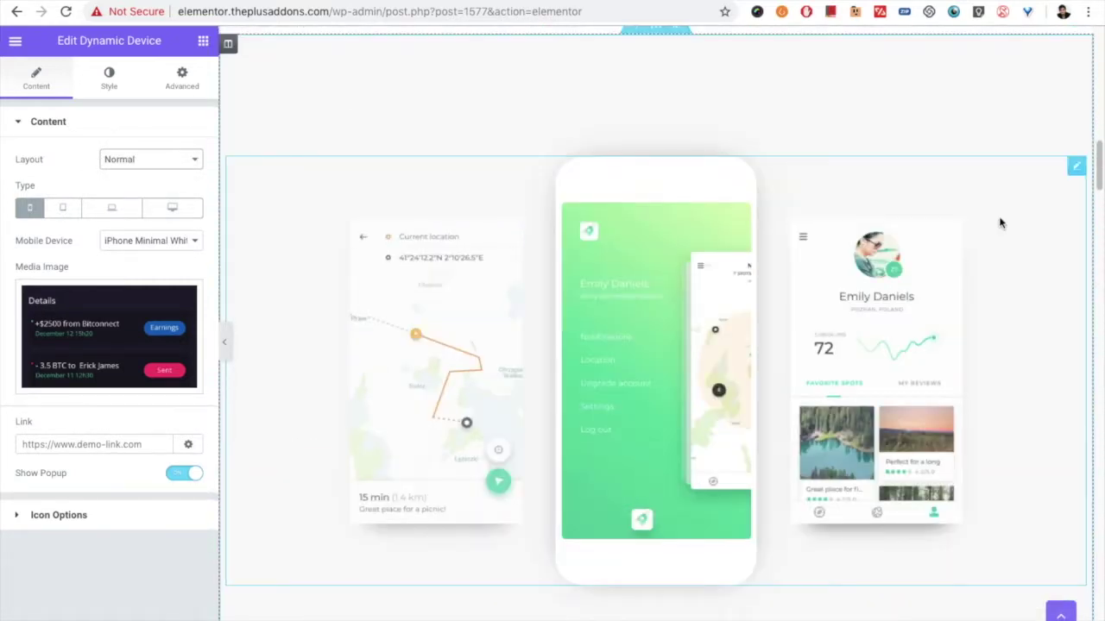
left_click(1076, 168)
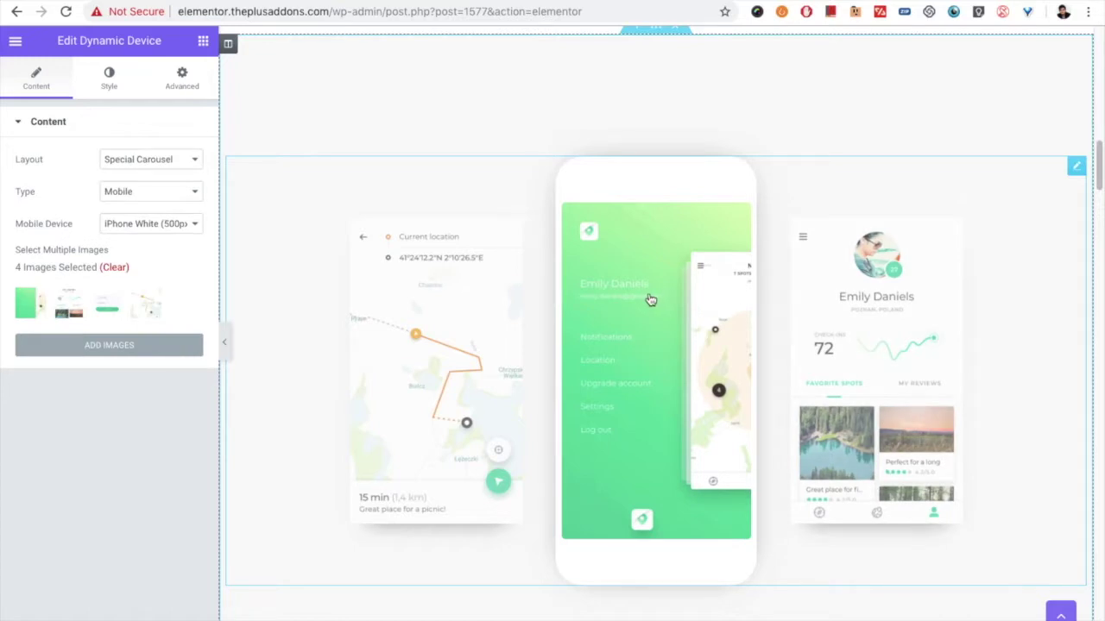
Step: Check the carousel's layout, type and mobile device options, keeping Special Carousel, Mobile and iPhone White (500px x 890px)
left_click(132, 166)
left_click(129, 159)
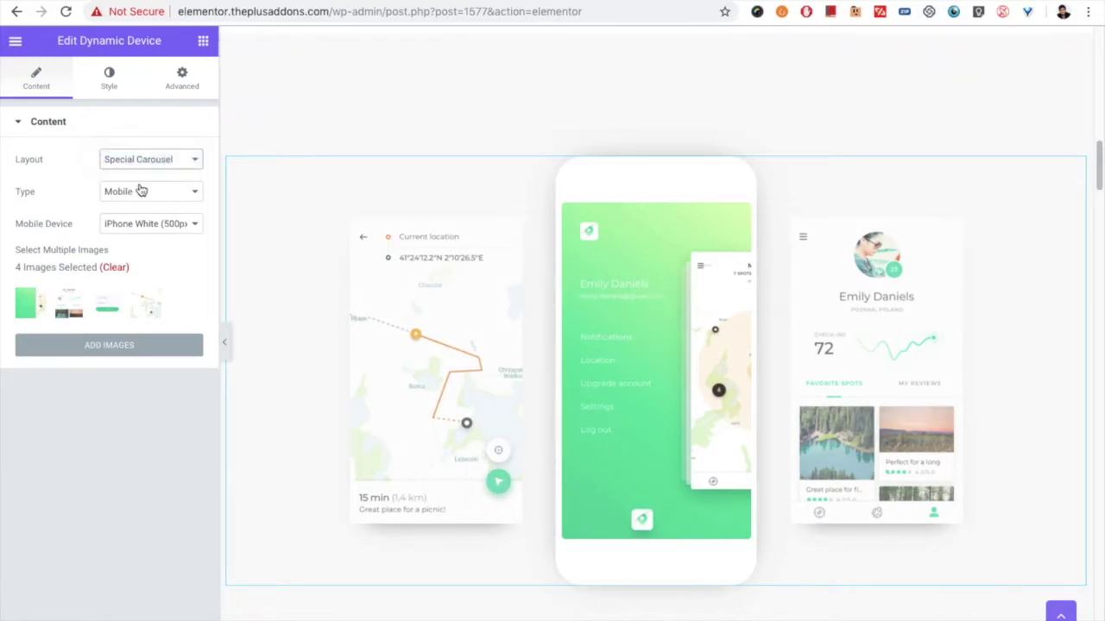
left_click(119, 194)
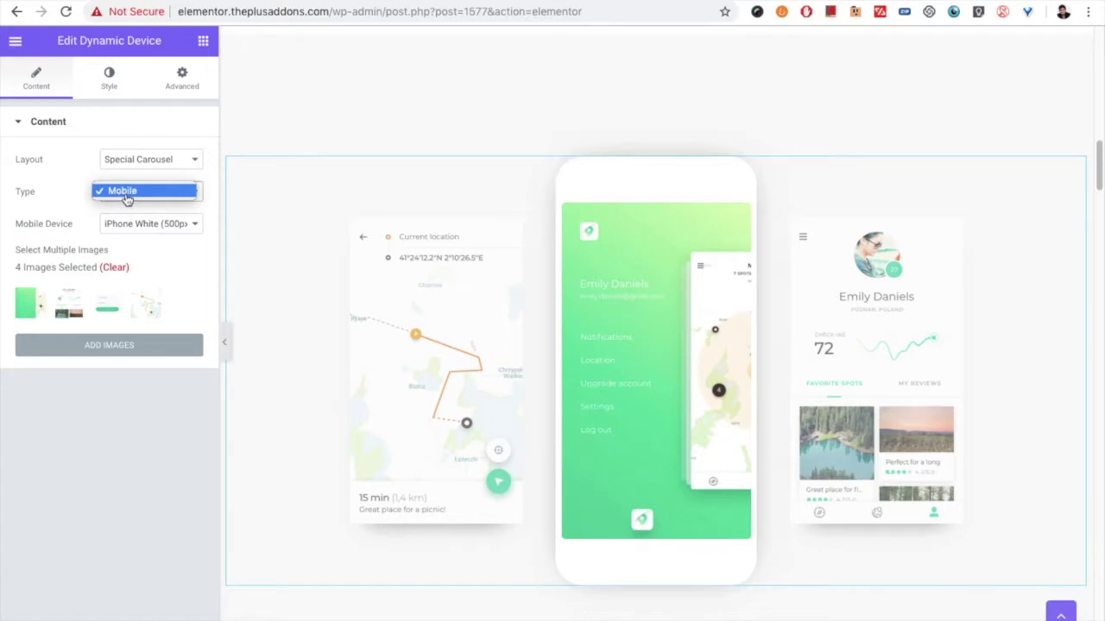
left_click(126, 197)
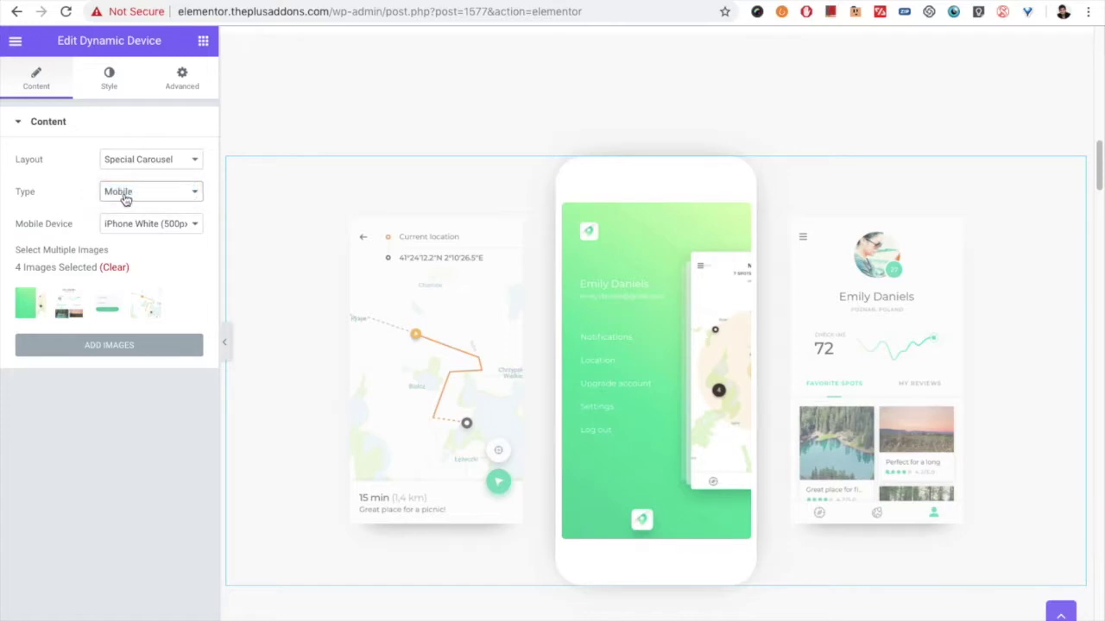
left_click(164, 229)
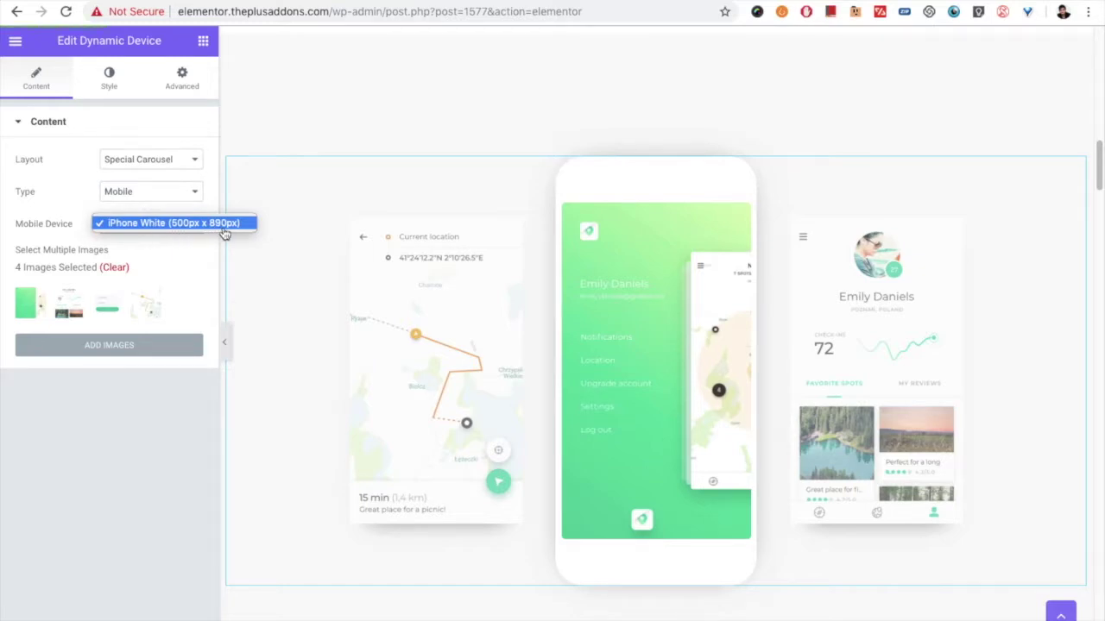
left_click(463, 4)
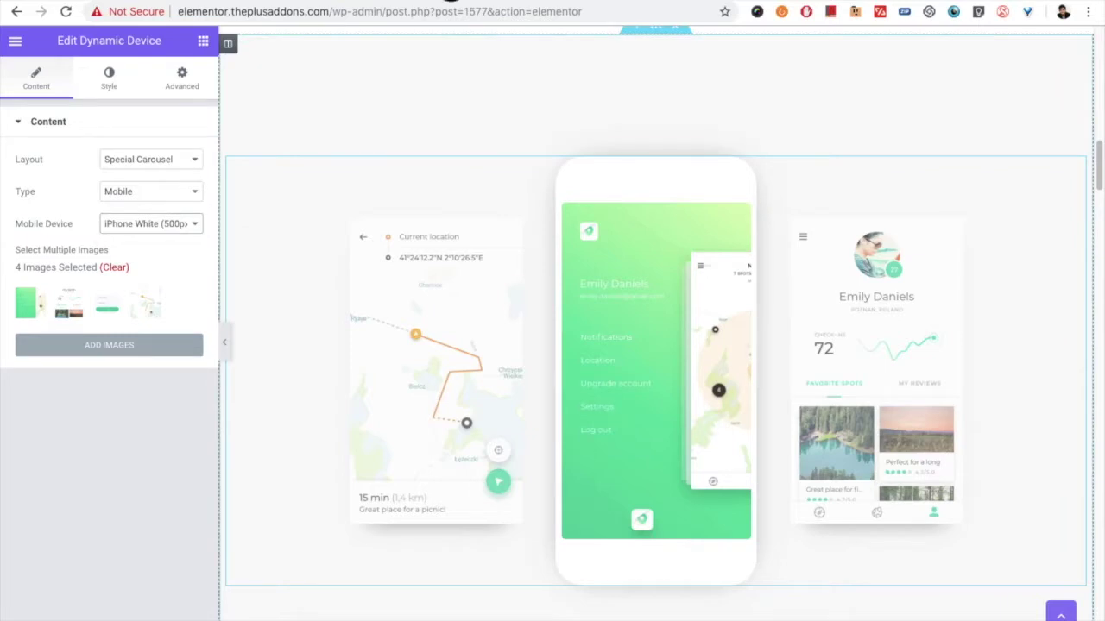
Step: Switch to the Aspect Ratio Calculator and enter an original width of 500 and height of 980
left_click(451, 1)
left_click(100, 165)
double_click(66, 160)
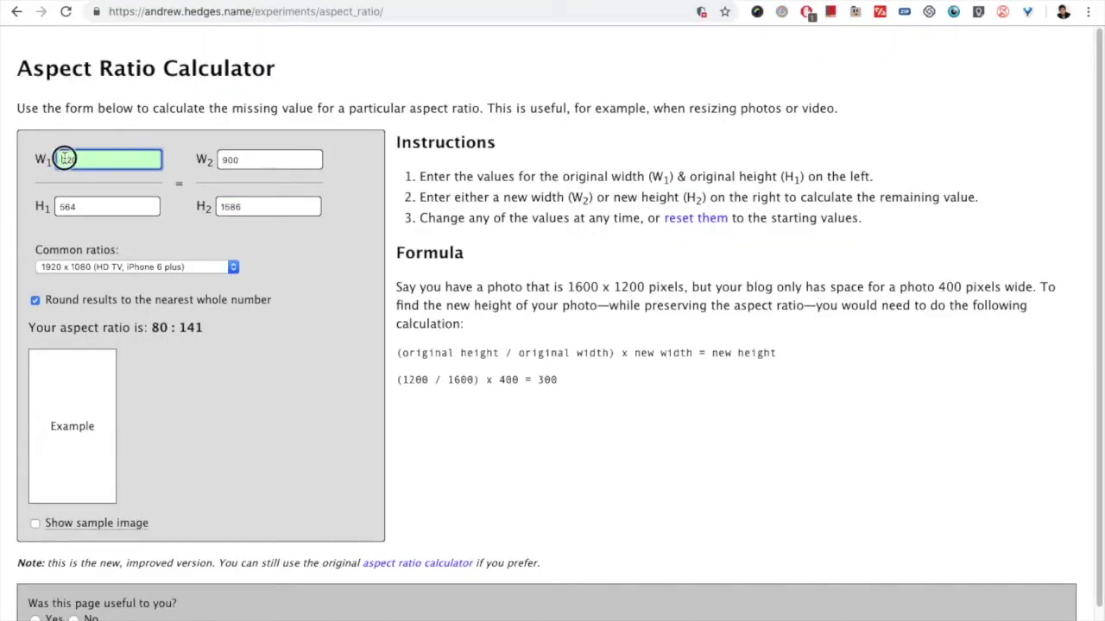
type("500")
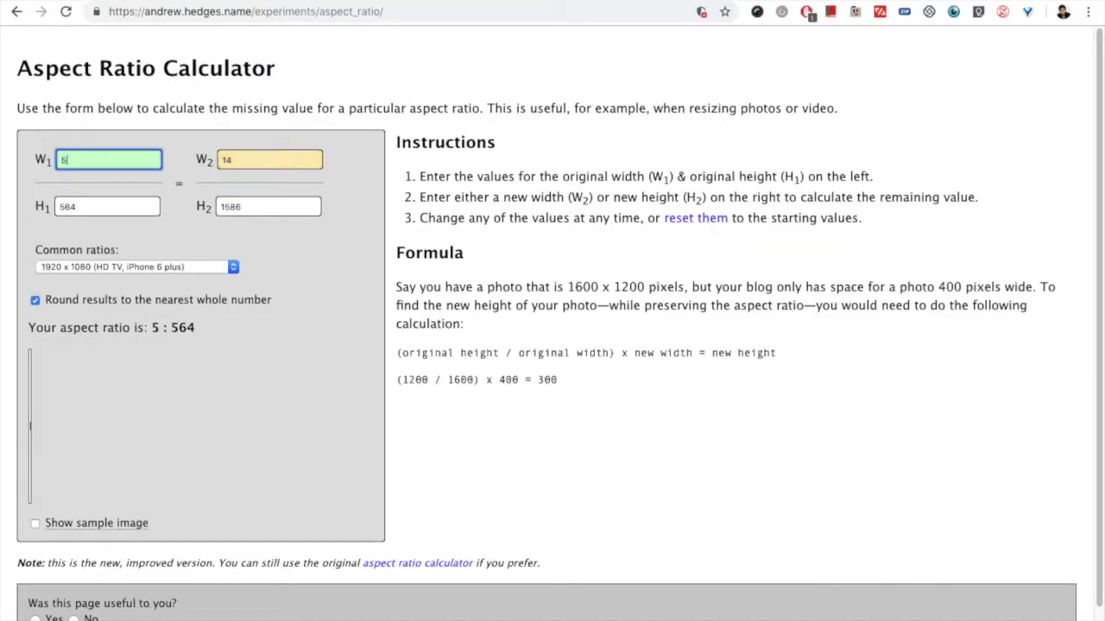
key("Tab")
type("980")
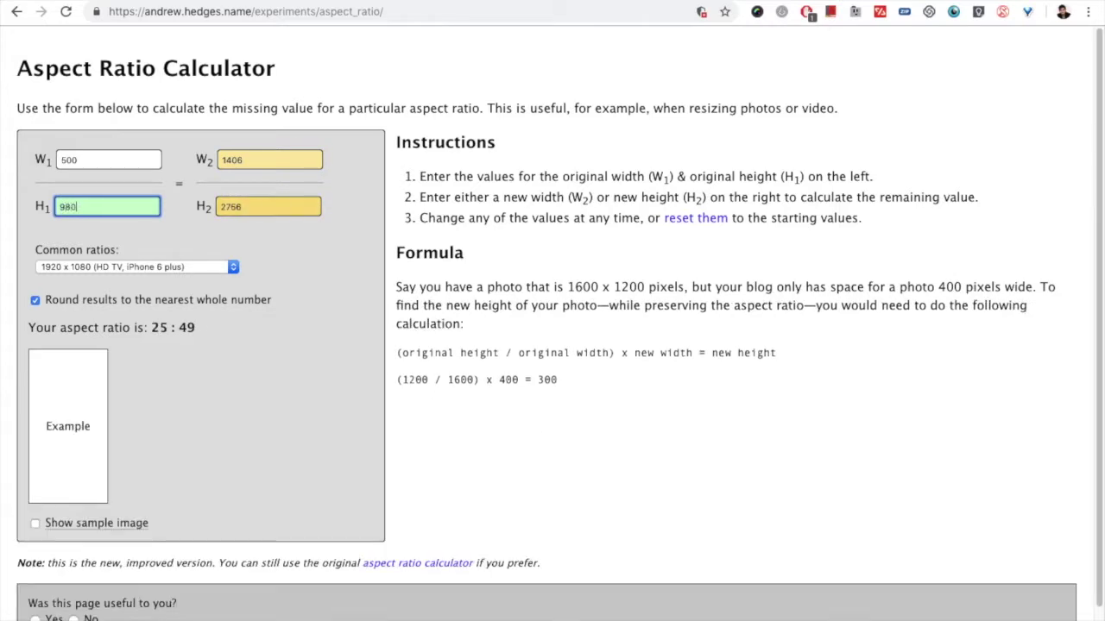
Step: Try new widths of 600 and 800 to calculate matching image heights, then return to the Elementor editor
left_click(229, 158)
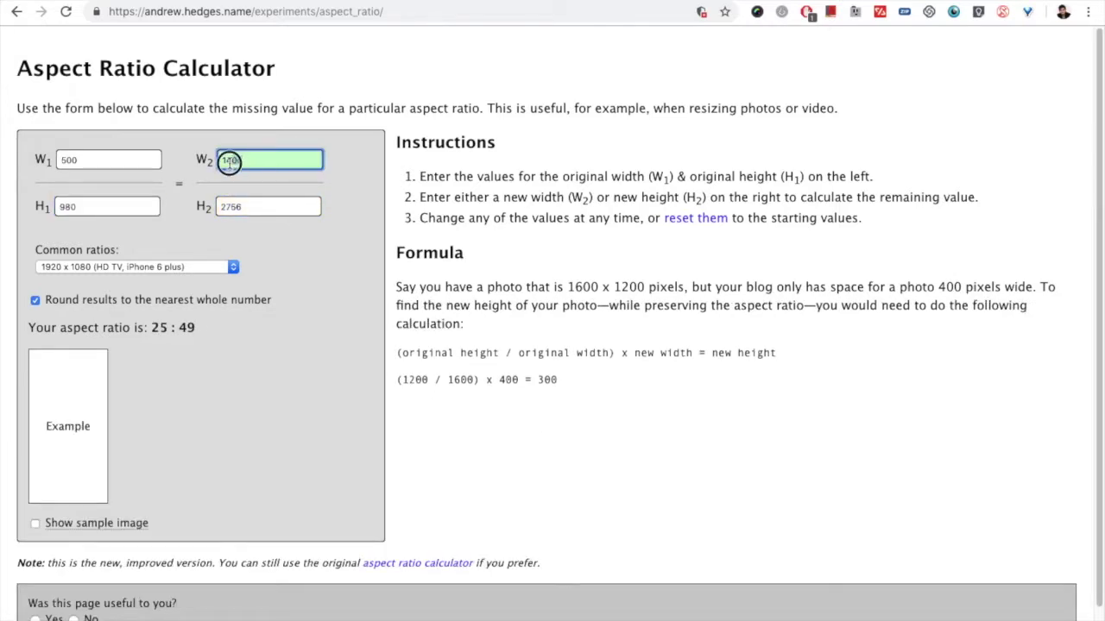
double_click(217, 160)
double_click(70, 162)
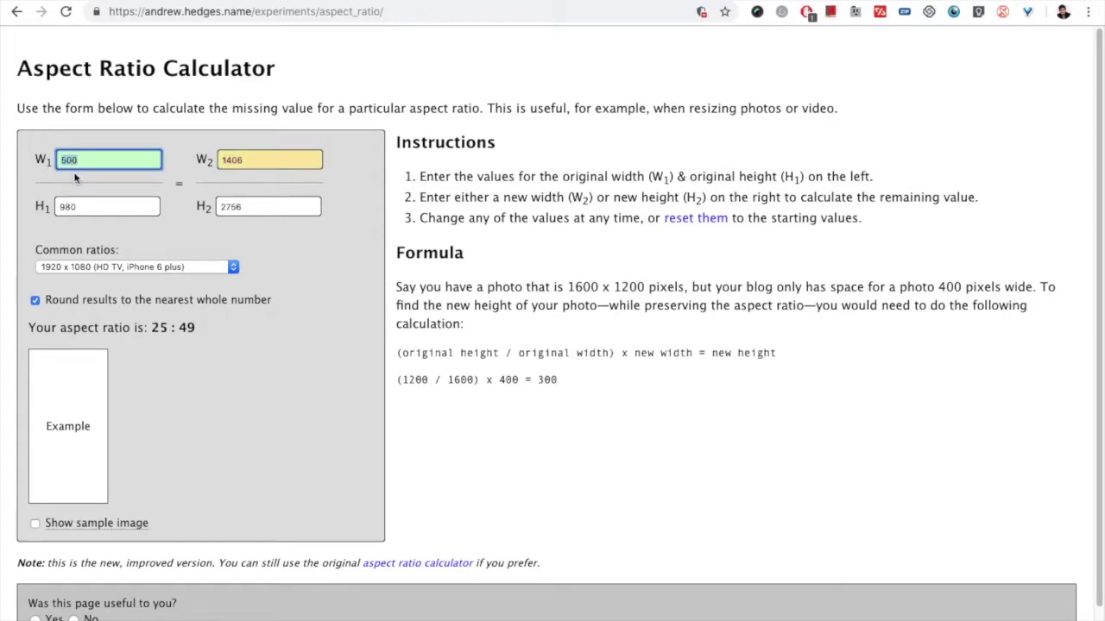
left_click(81, 208)
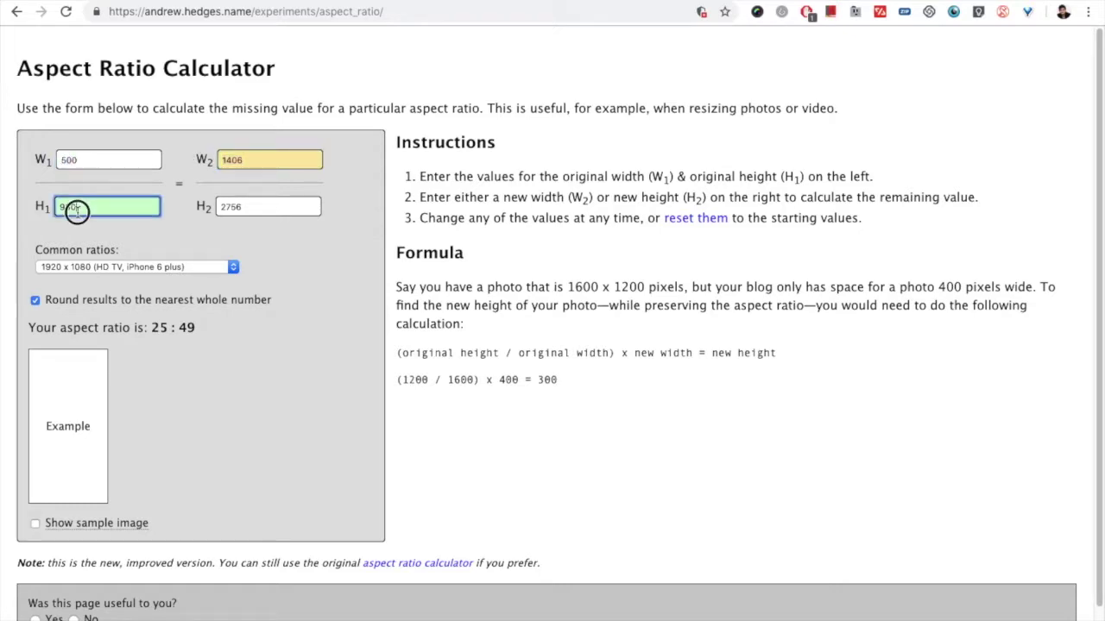
double_click(68, 160)
left_click(264, 165)
double_click(218, 159)
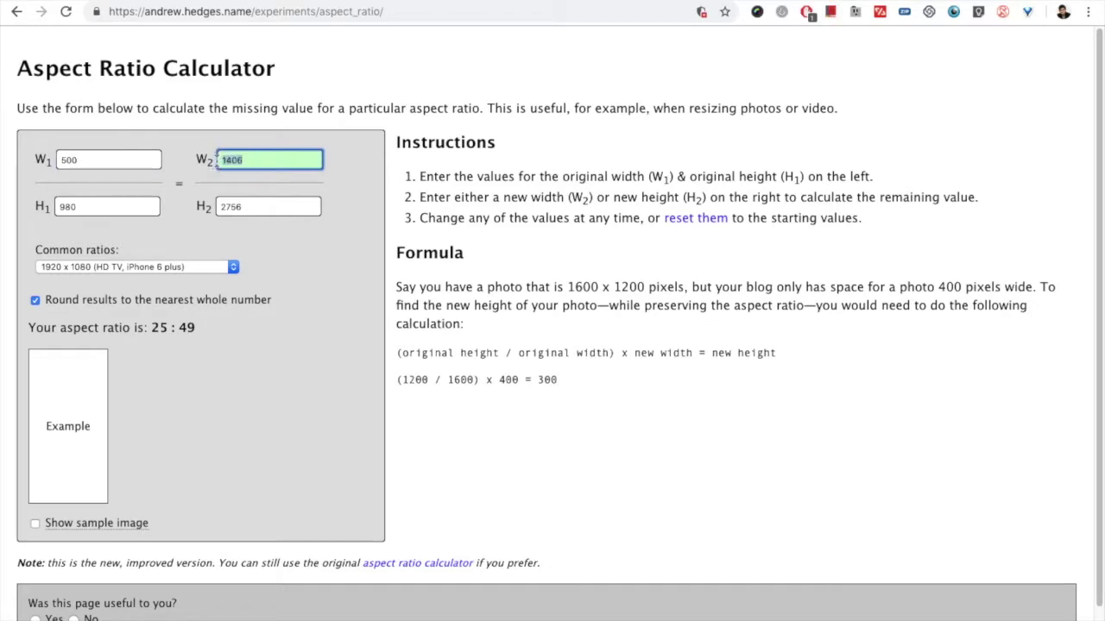
type("600")
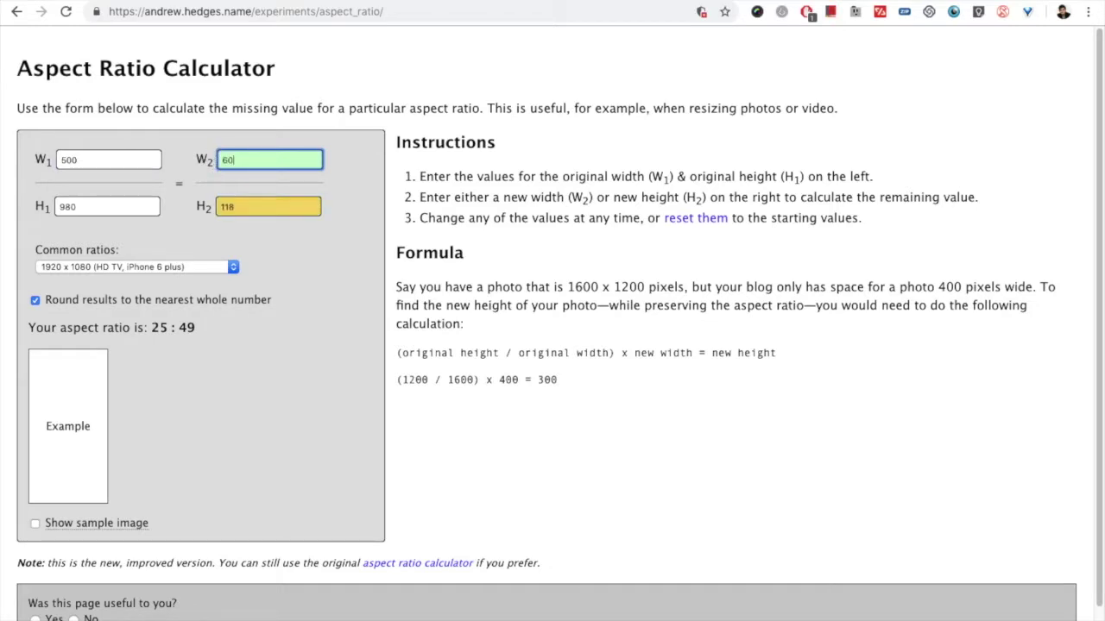
key("BackSpace")
key("BackSpace")
key("BackSpace")
type("800")
key("BackSpace")
key("BackSpace")
left_click(239, 204)
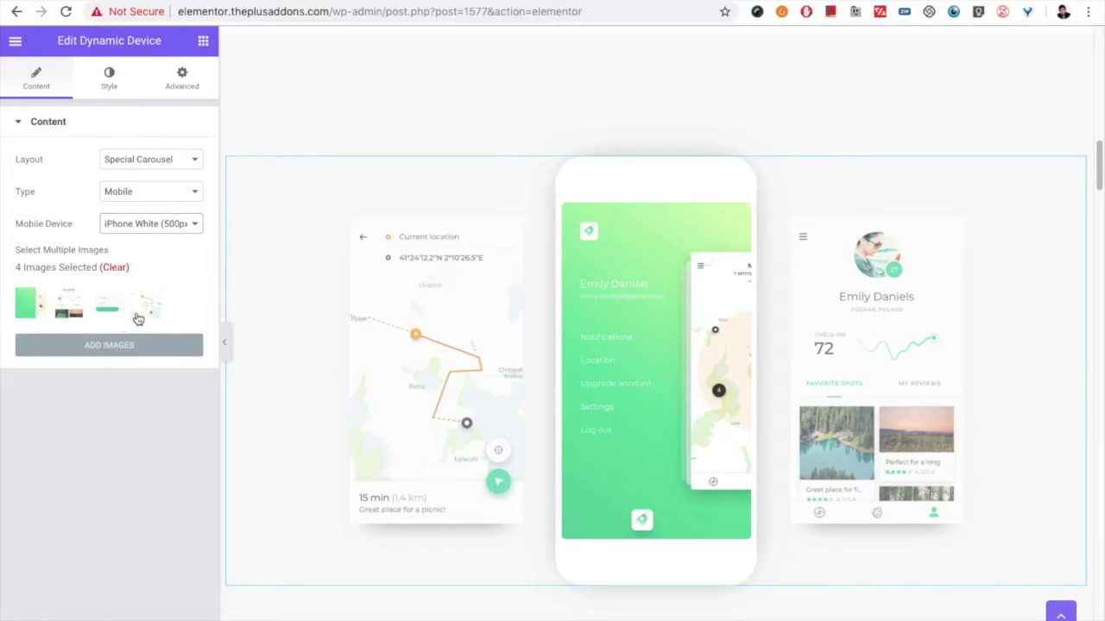
Step: View the carousel's style options and recheck its layout choices, leaving Special Carousel selected
left_click(105, 78)
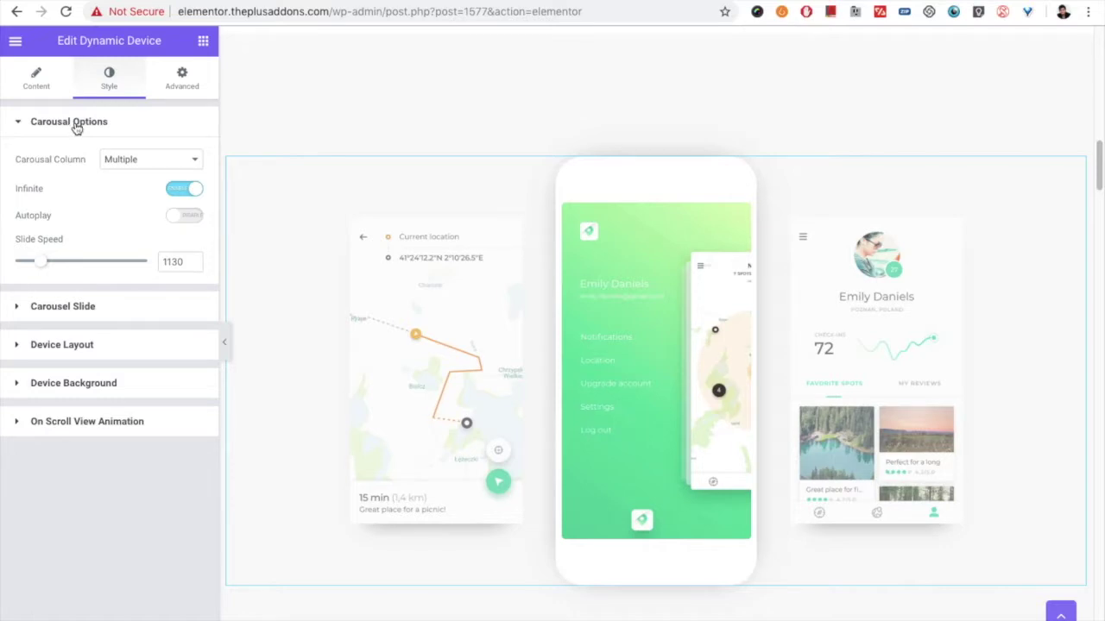
left_click(36, 77)
left_click(148, 159)
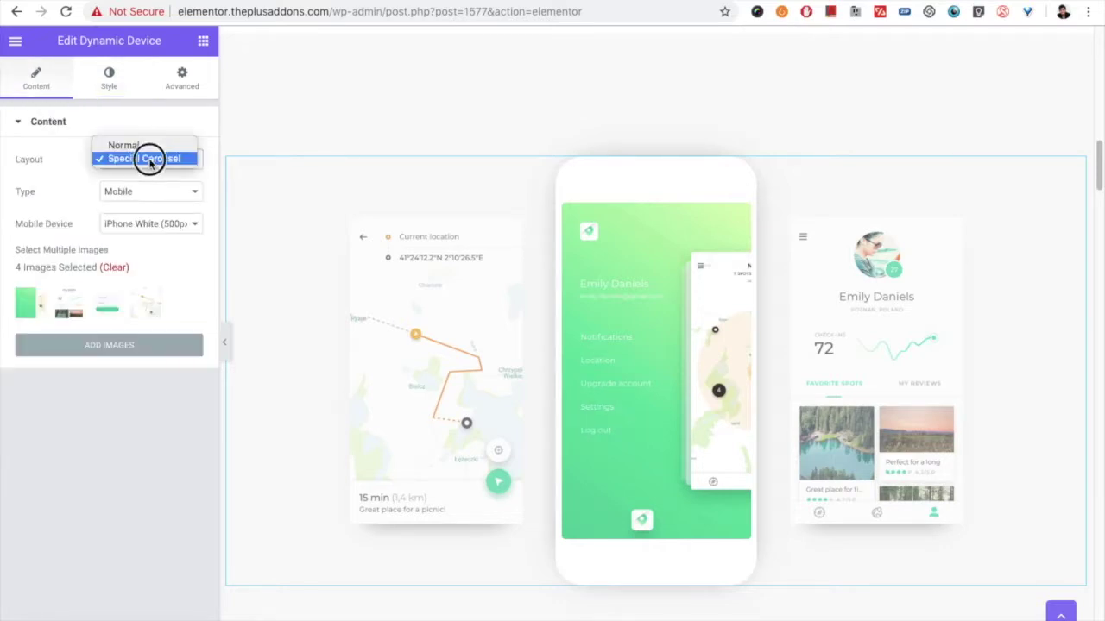
left_click(145, 158)
Step: Set the carousel's column option to Single Slide
left_click(114, 76)
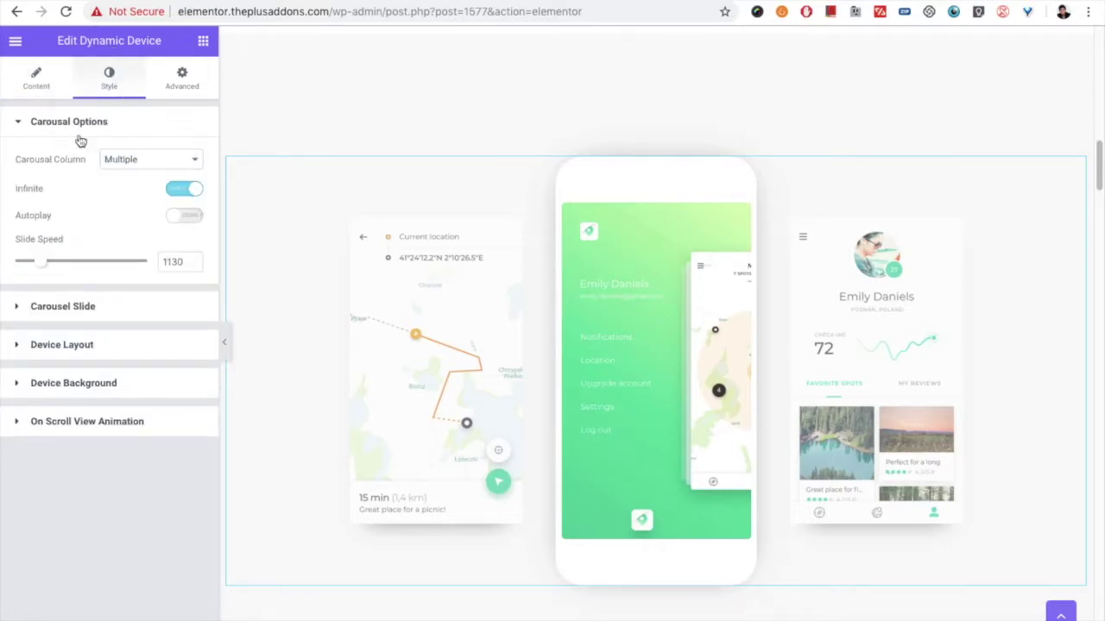
left_click(150, 164)
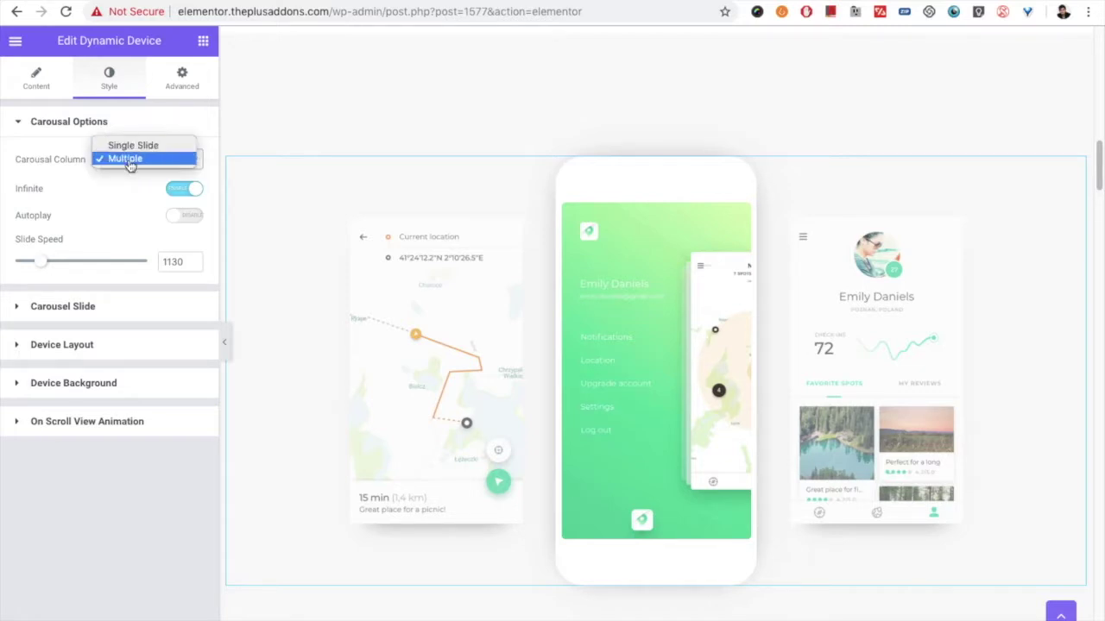
left_click(138, 146)
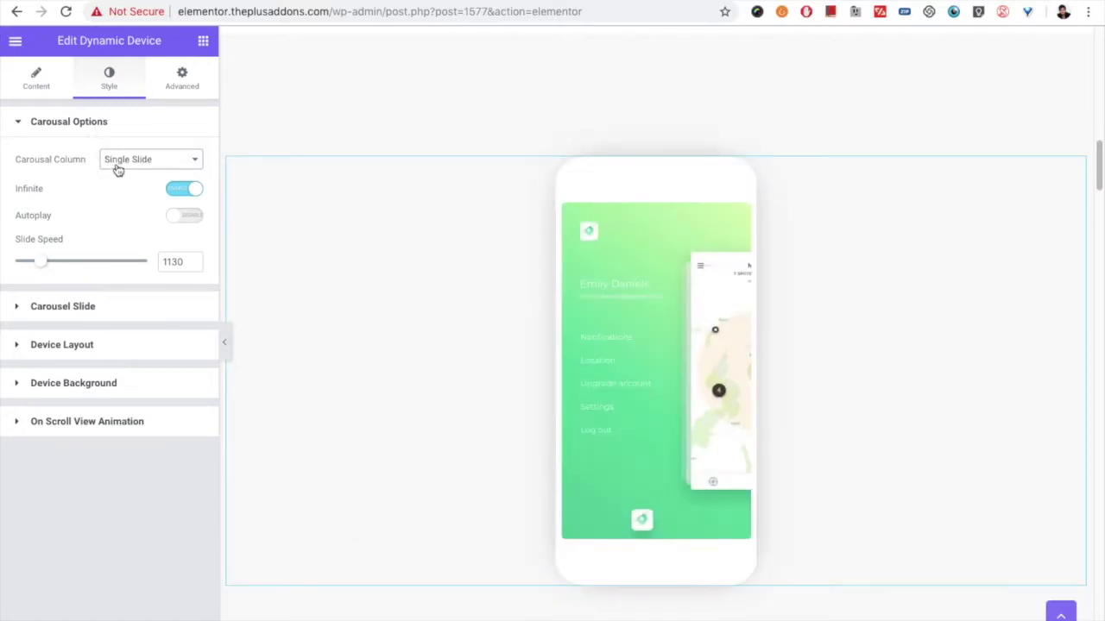
Step: Preview the single-slide carousel with the editing panel hidden, move through its slides, and restore the panel
left_click(225, 343)
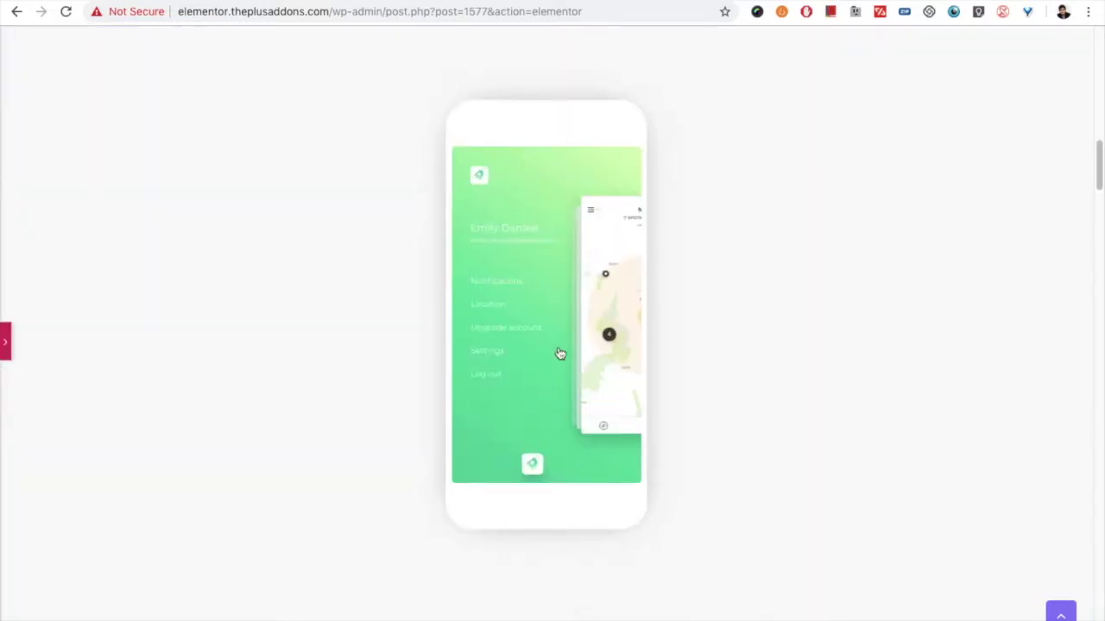
left_click(579, 337)
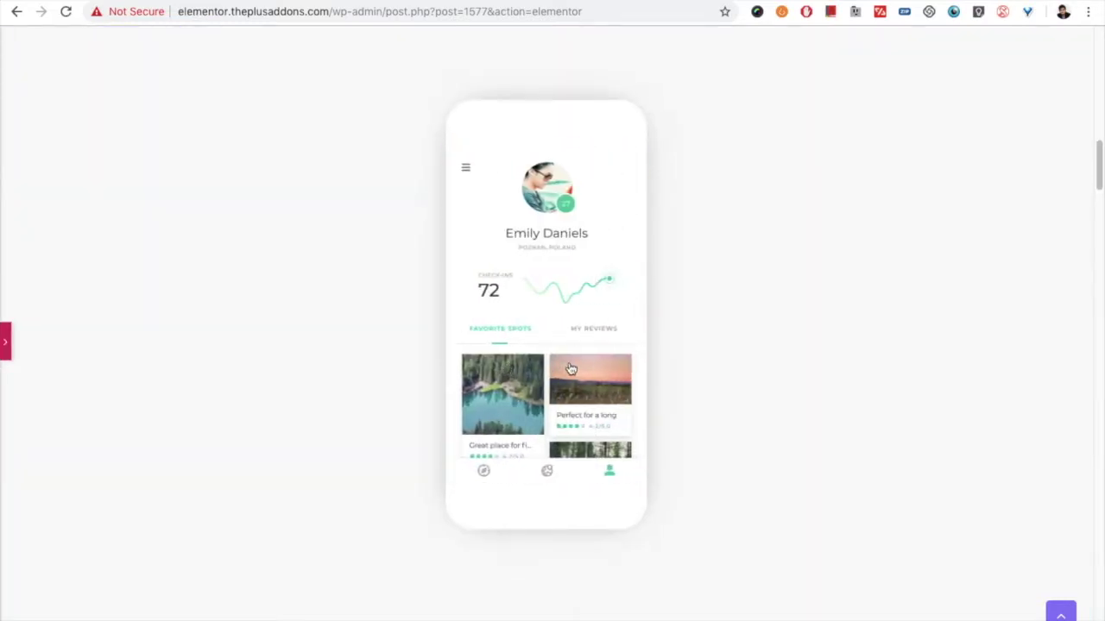
left_click(570, 371)
left_click(489, 377)
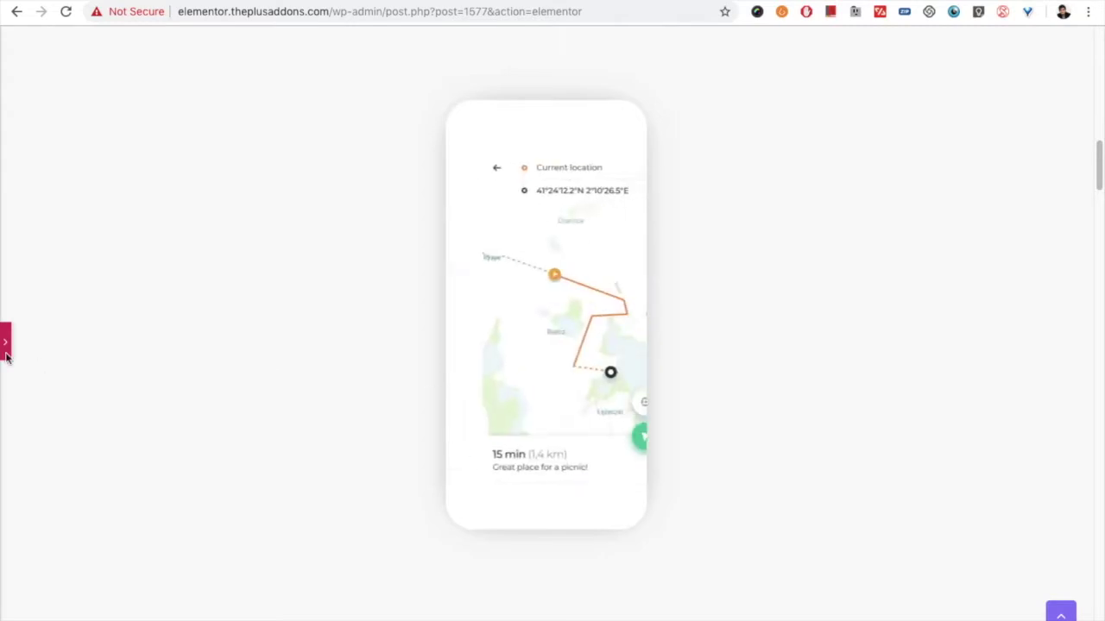
key("ctrl+p")
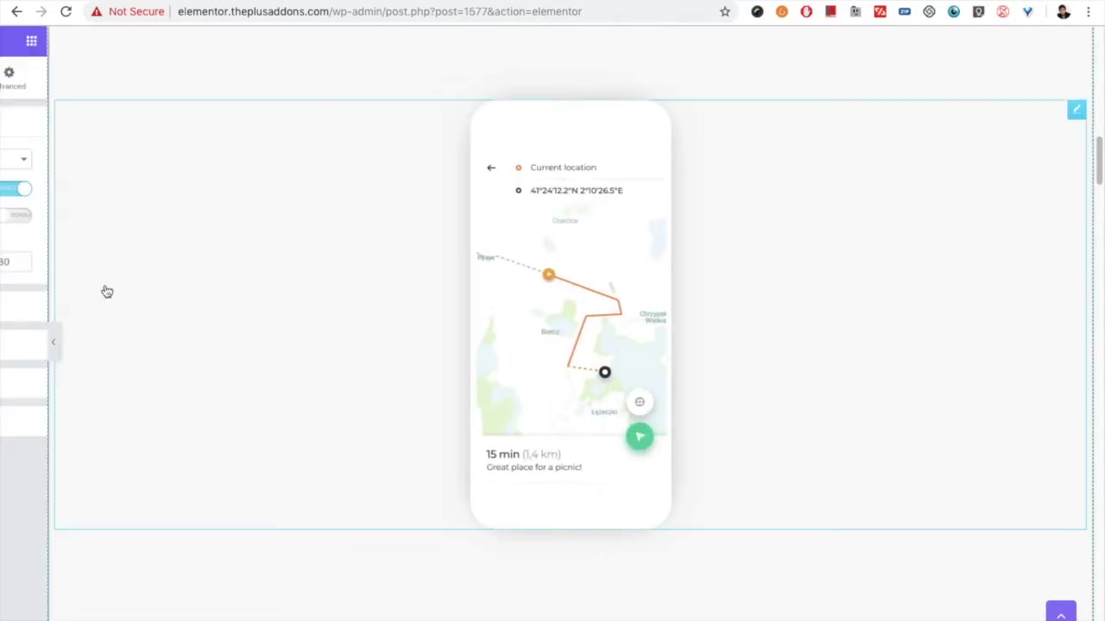
Step: Set the carousel column option to Multiple and enable autoplay with an autoplay speed of 1000
left_click(147, 164)
left_click(125, 170)
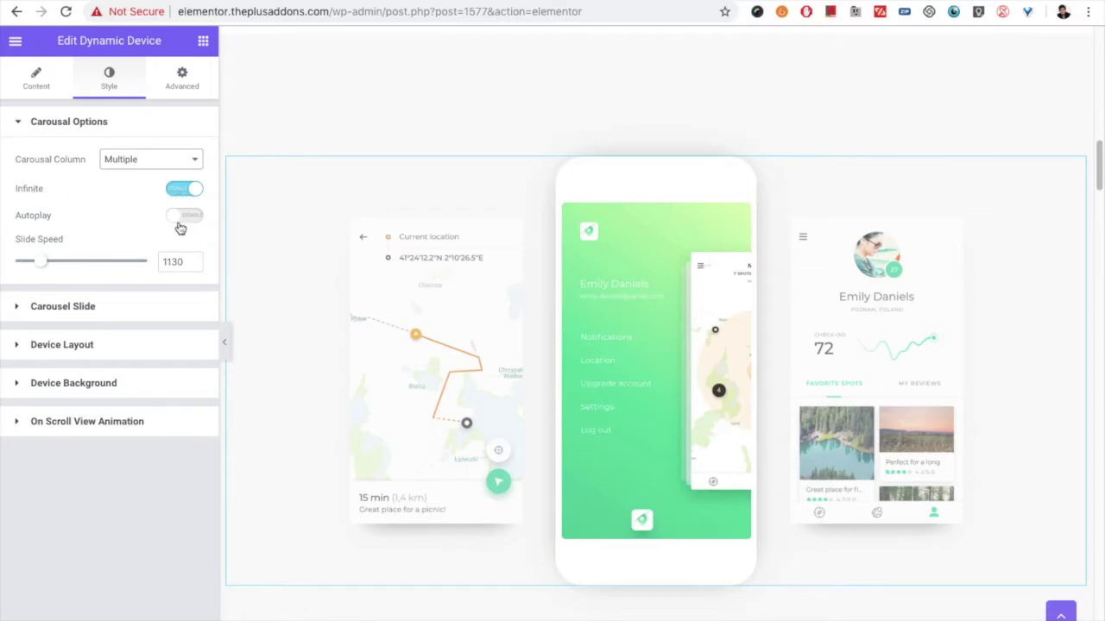
left_click(183, 217)
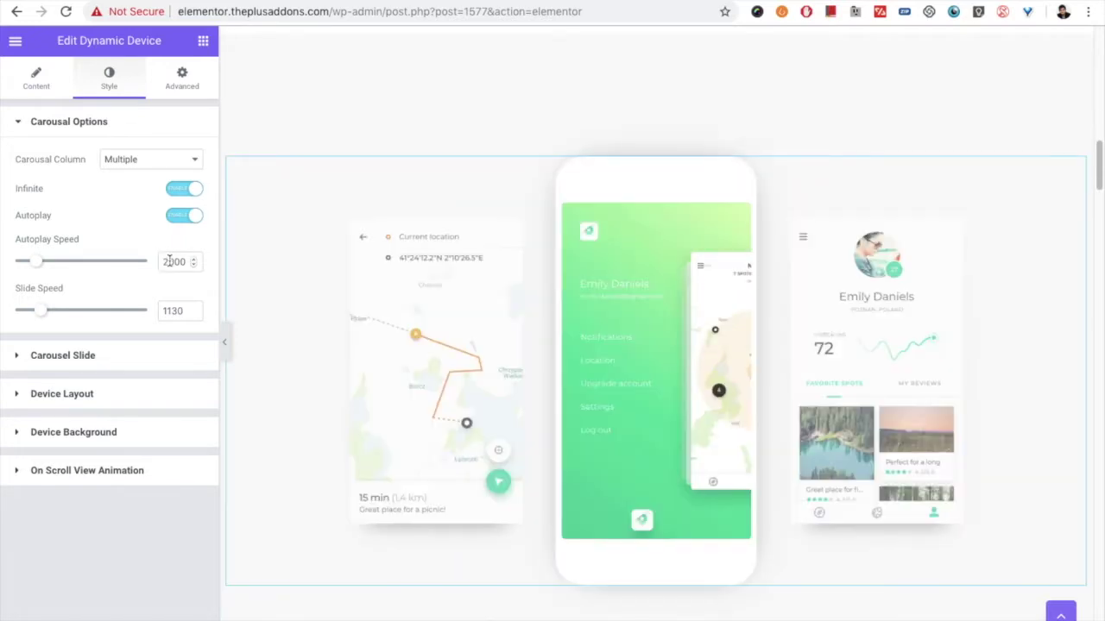
left_click(167, 261)
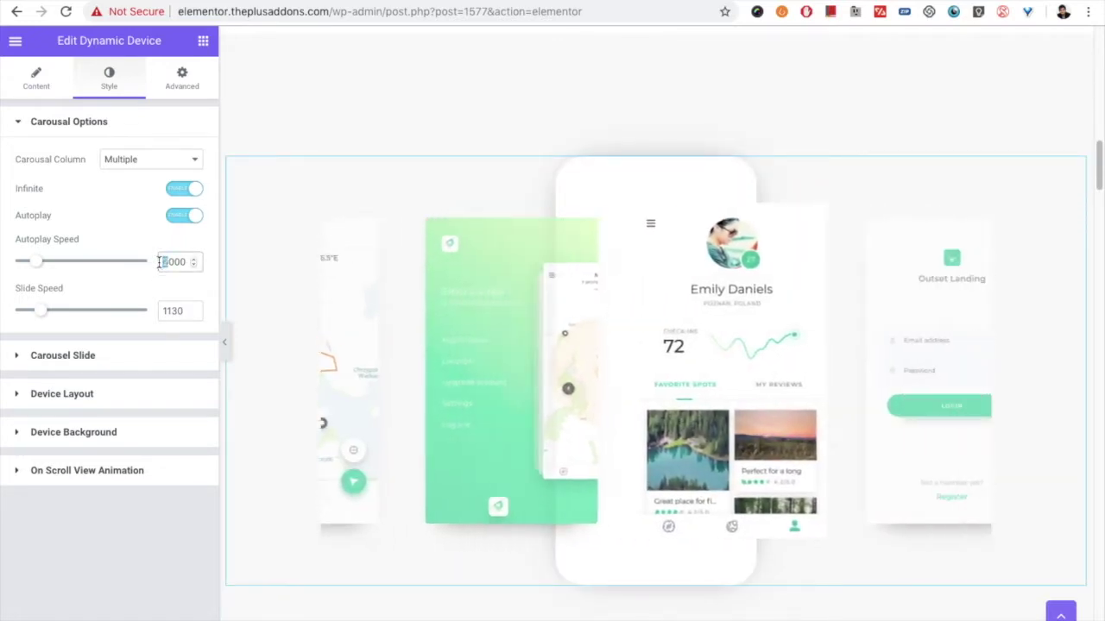
key("BackSpace")
type("1")
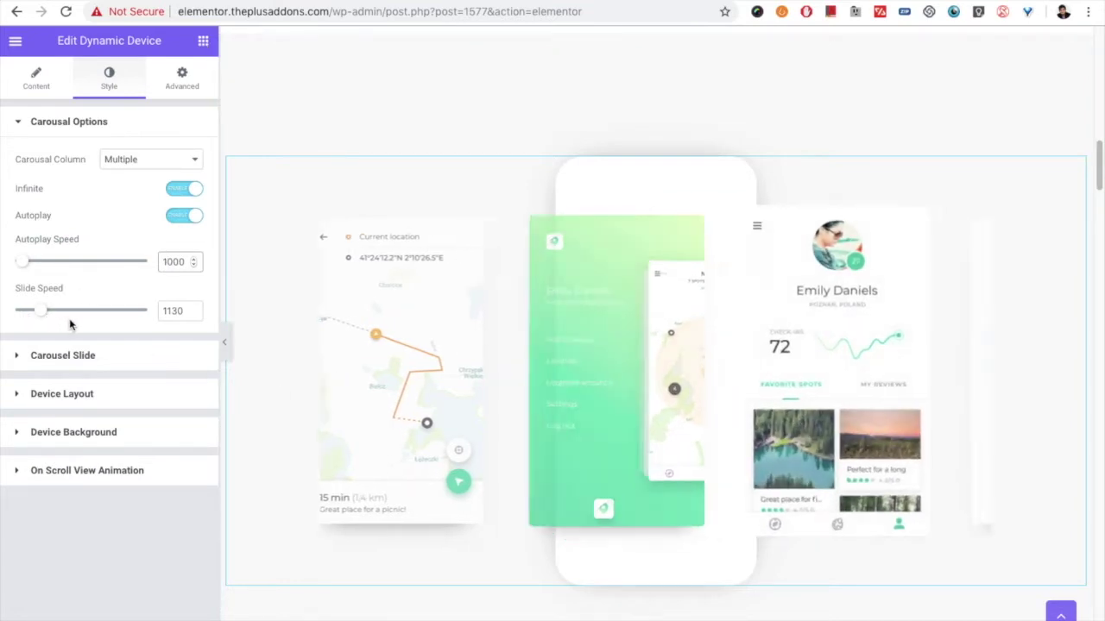
Step: In the Carousel Slide settings, set the slide gap to 45, the adjust slide space to 20 and the carousel width to 424
left_click(63, 353)
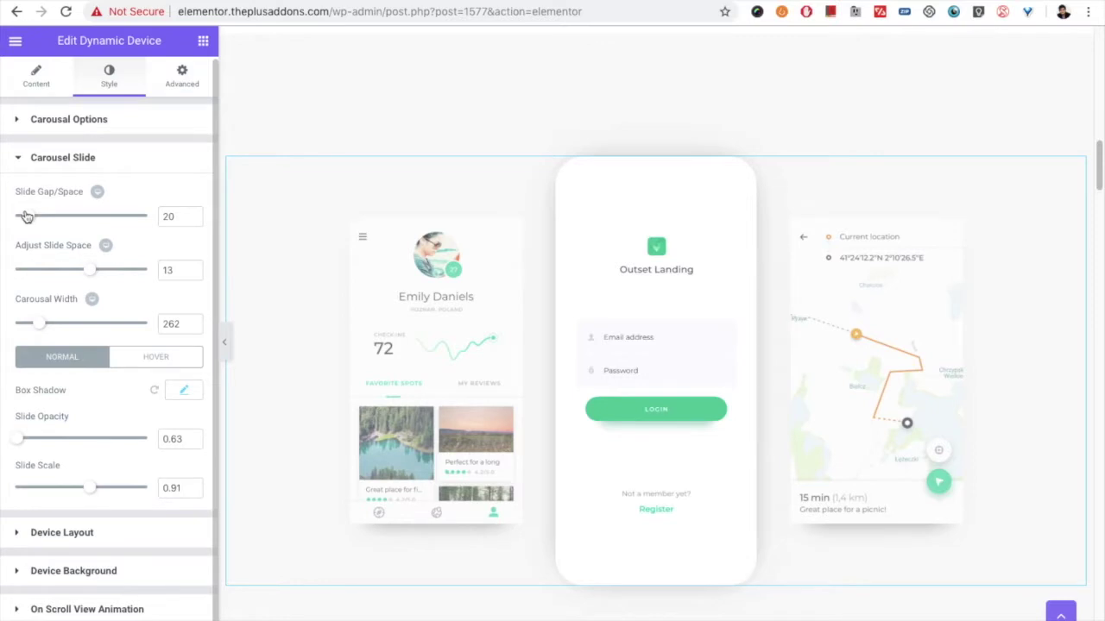
left_click_drag(26, 217, 41, 223)
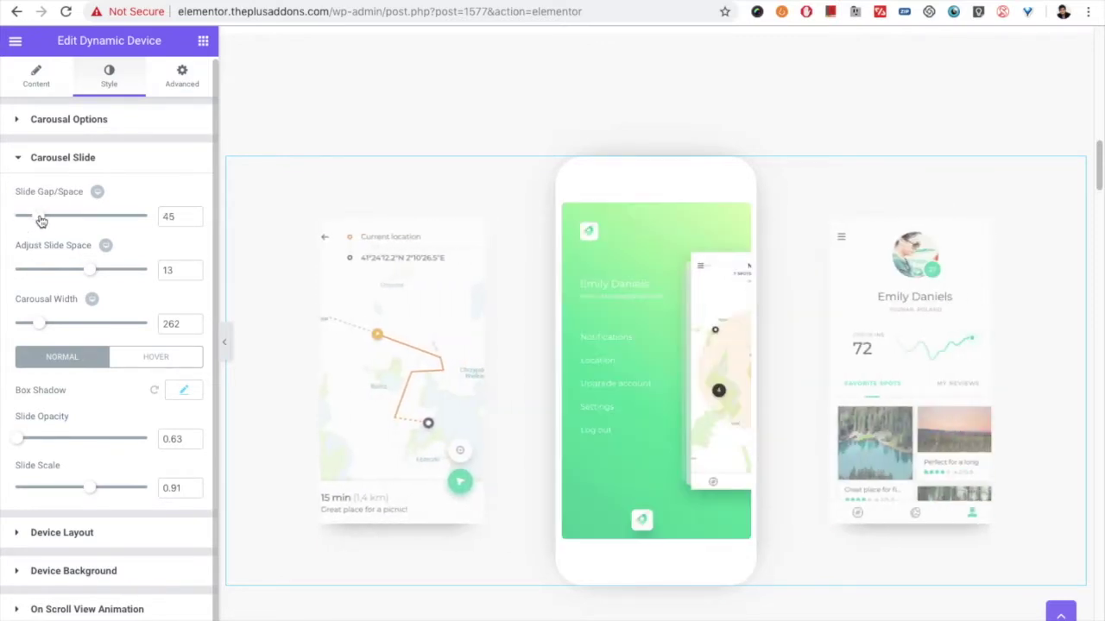
mouse_move(90, 271)
left_mouse_down()
mouse_move(69, 271)
mouse_move(95, 272)
left_mouse_up()
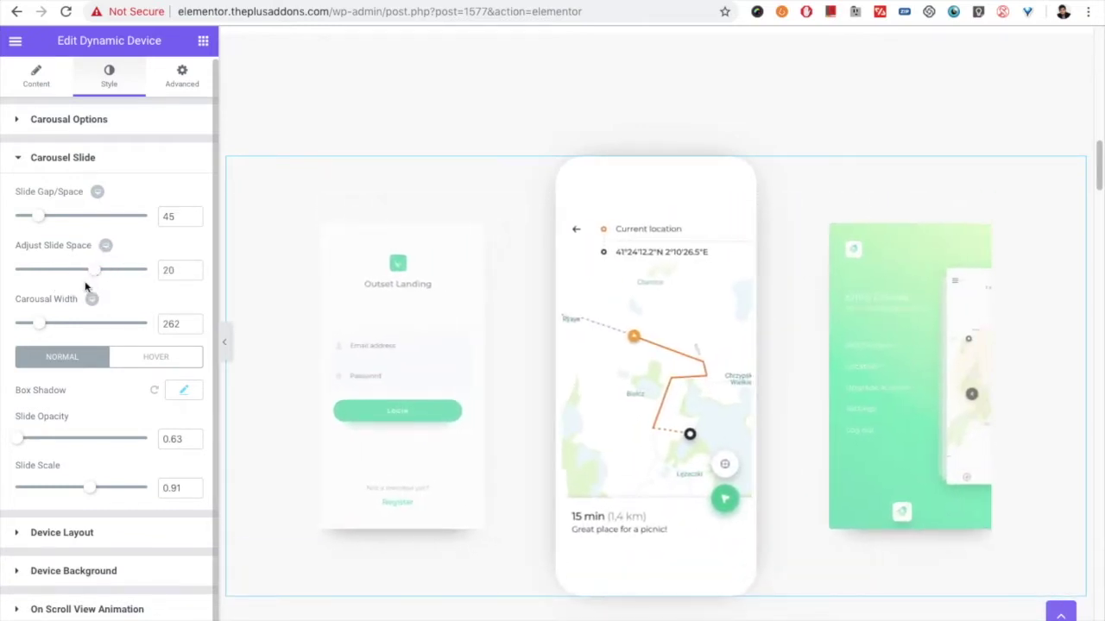
mouse_move(48, 319)
left_mouse_down()
mouse_move(81, 320)
mouse_move(66, 327)
left_mouse_up()
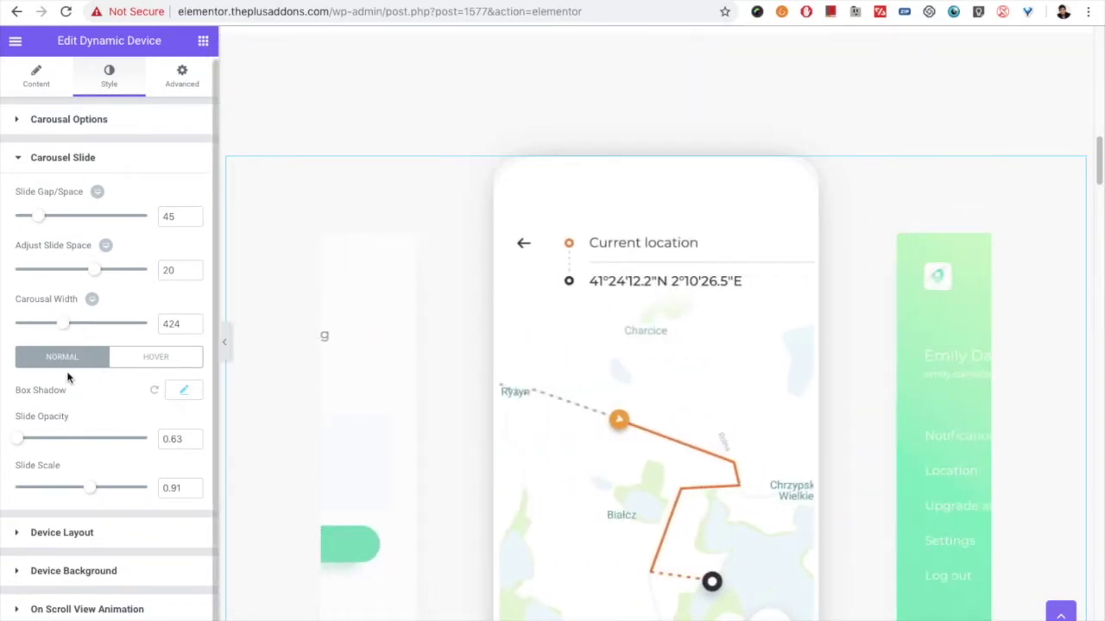
Step: Reduce the carousel width to 246, and set the normal-state slide opacity to 31 and slide scale to 0.54
left_click(141, 361)
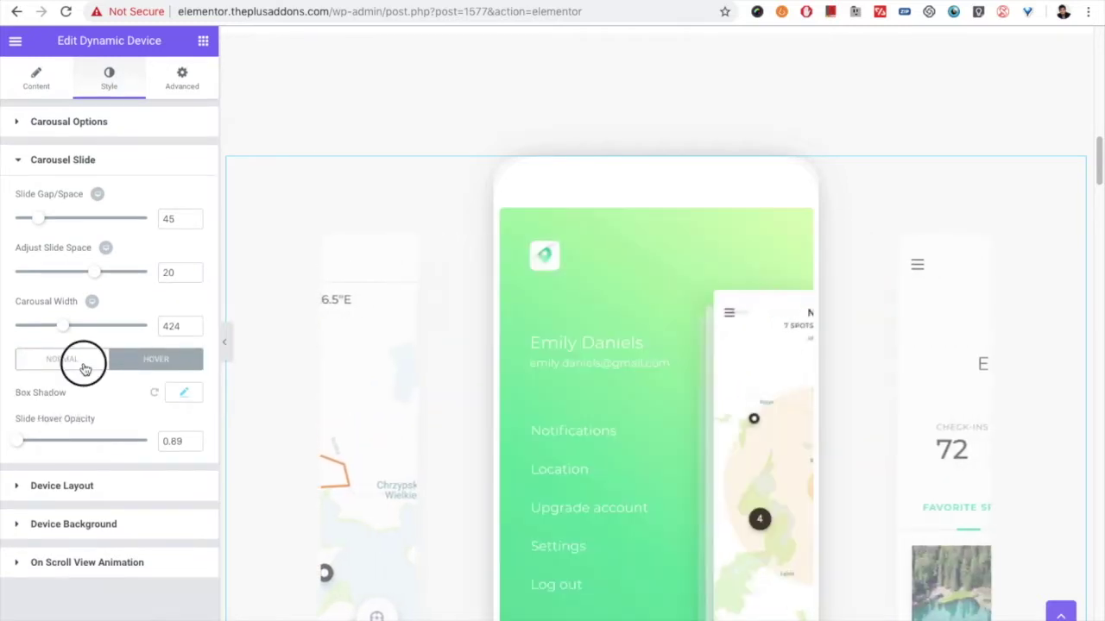
left_click(84, 361)
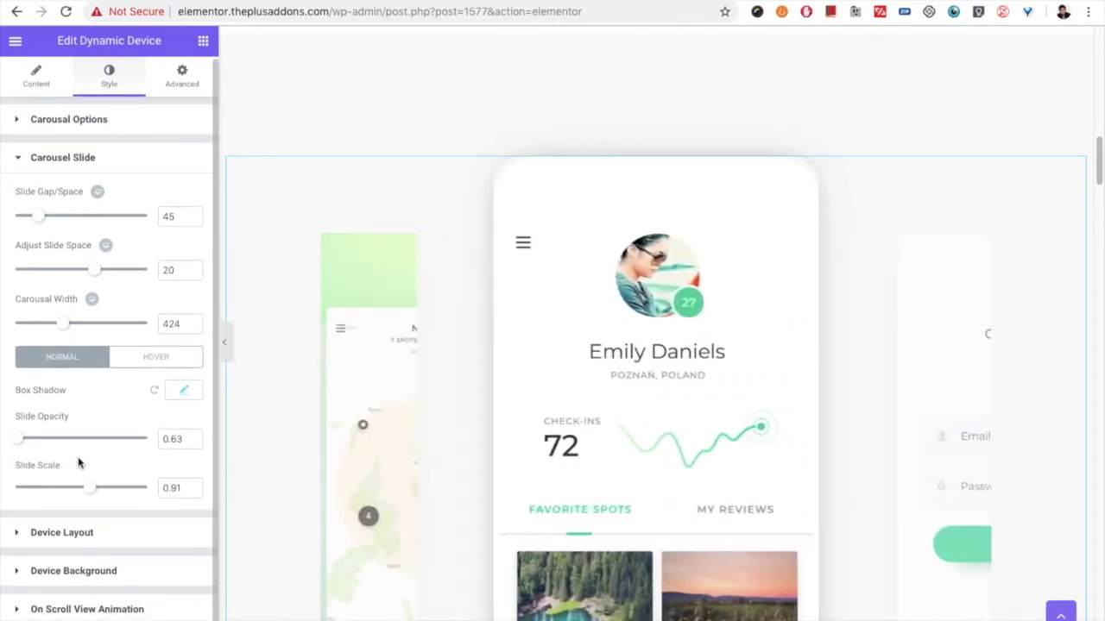
scroll(559, 403, "down", 3)
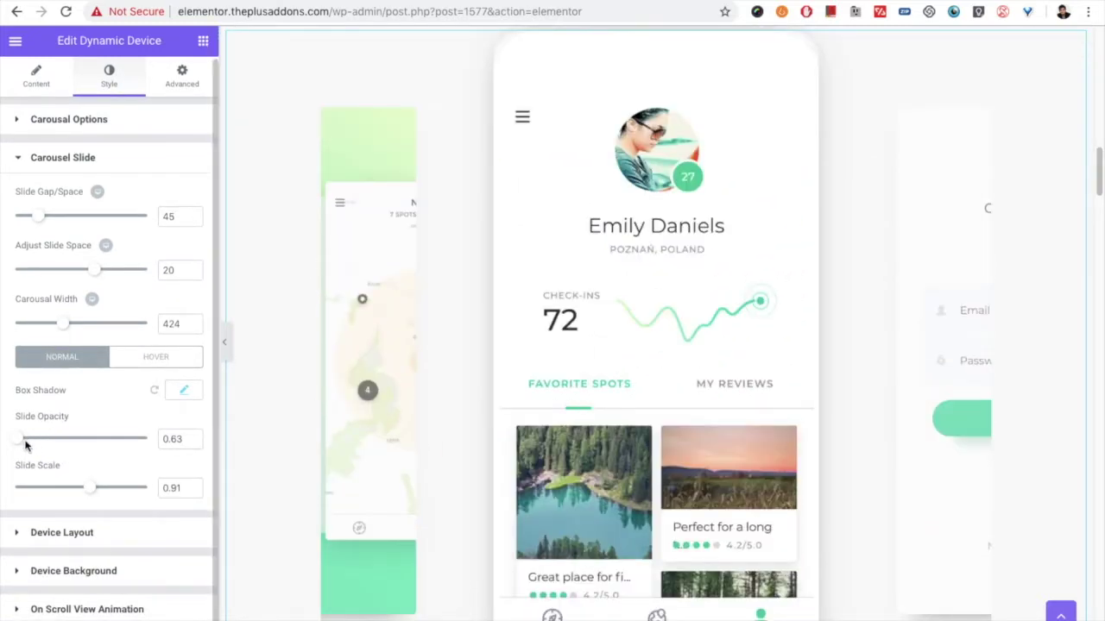
mouse_move(22, 439)
left_mouse_down()
mouse_move(126, 441)
mouse_move(5, 451)
mouse_move(19, 450)
left_mouse_up()
left_click_drag(63, 323, 35, 322)
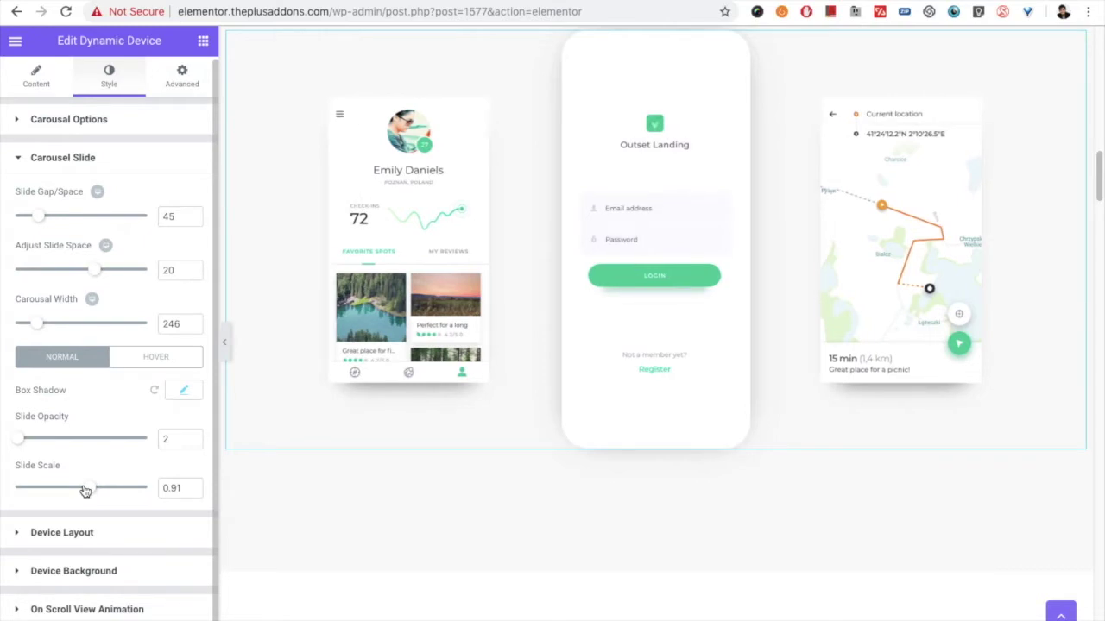
left_click_drag(19, 439, 58, 444)
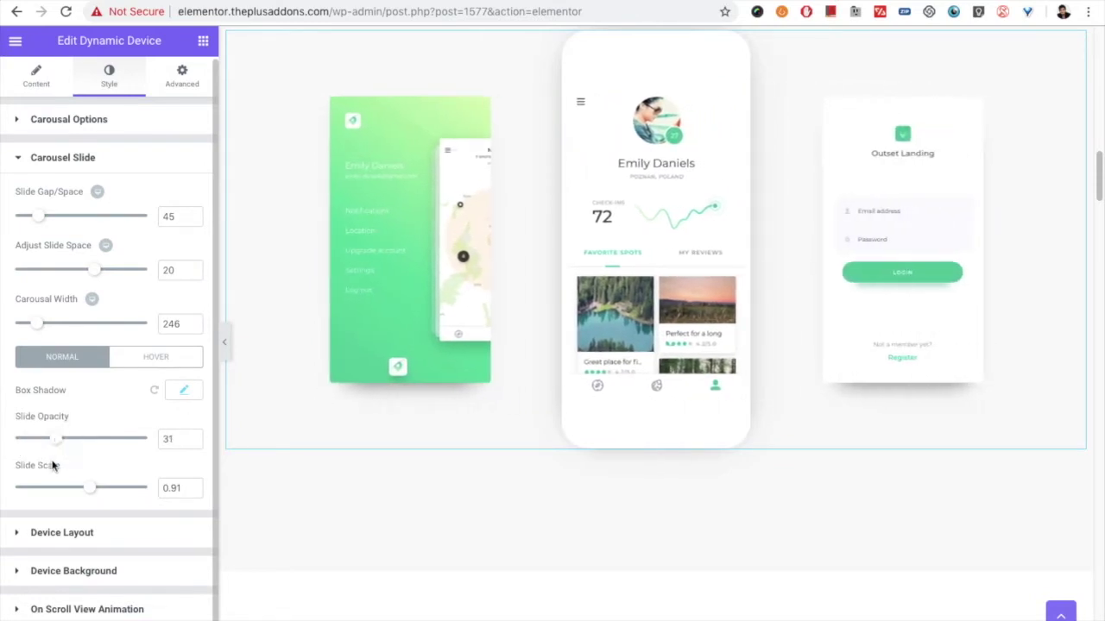
mouse_move(90, 488)
left_mouse_down()
mouse_move(67, 494)
mouse_move(116, 494)
mouse_move(72, 496)
left_mouse_up()
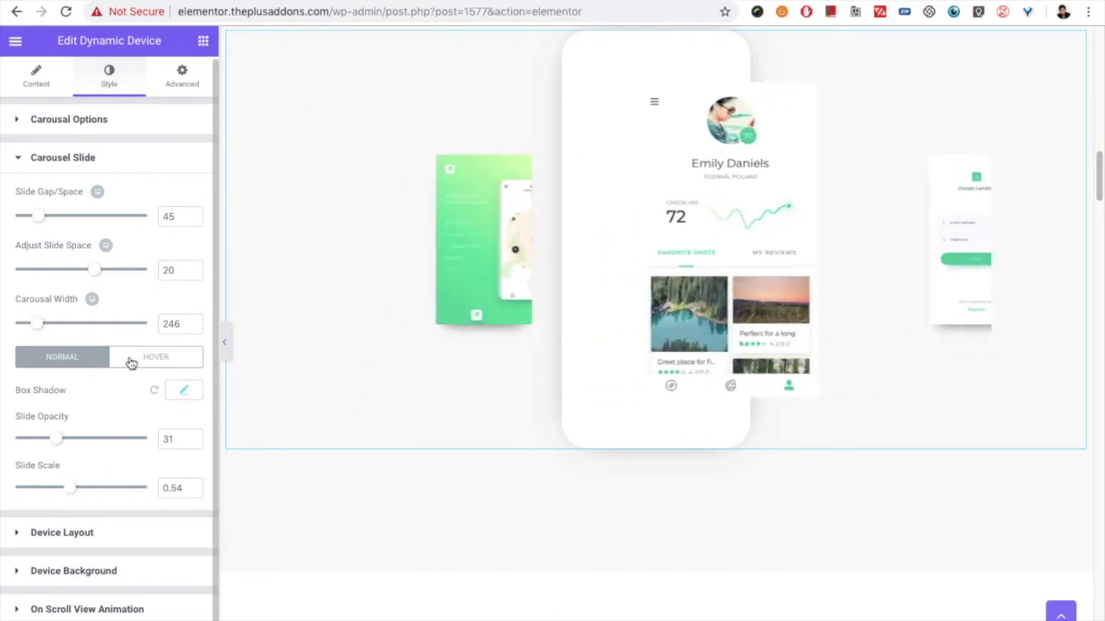
Step: Try a slightly higher slide hover opacity in the carousel slide's hover state
left_click(131, 363)
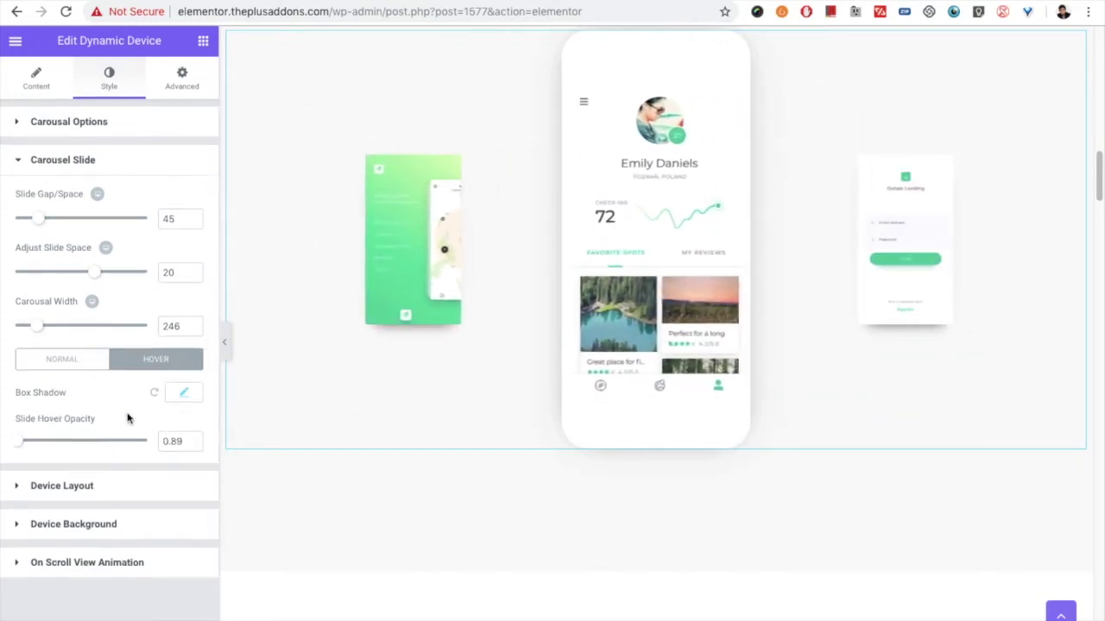
left_click(27, 446)
left_click_drag(26, 446, 33, 444)
Step: Try a normal-state slide opacity of 0.5 and reduce it to 0.1
left_click(78, 361)
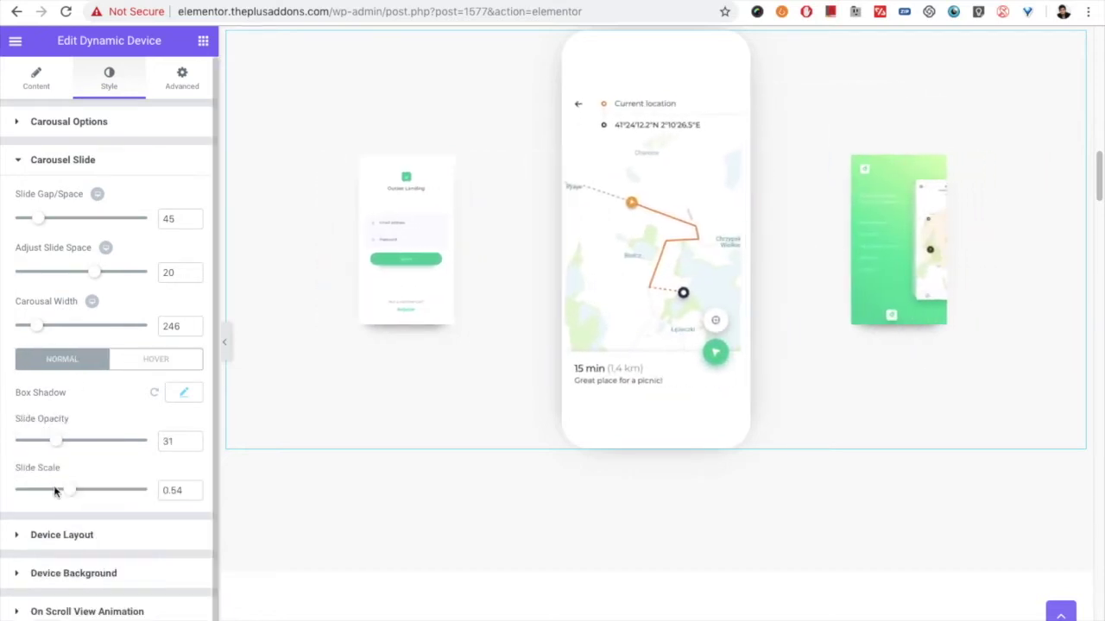
double_click(164, 441)
type("0")
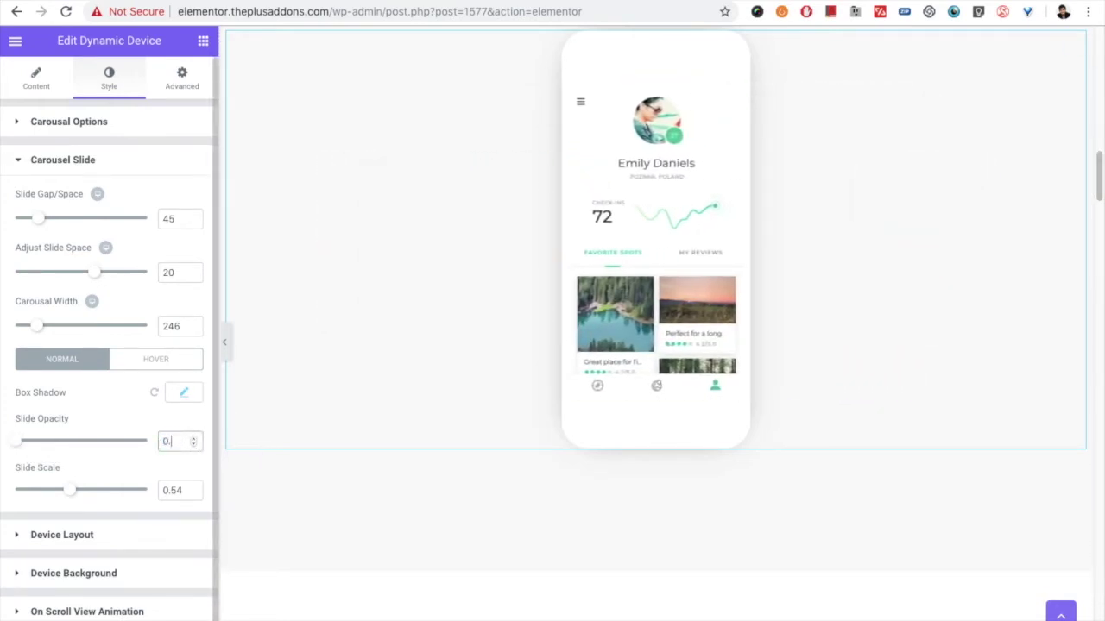
type(".5")
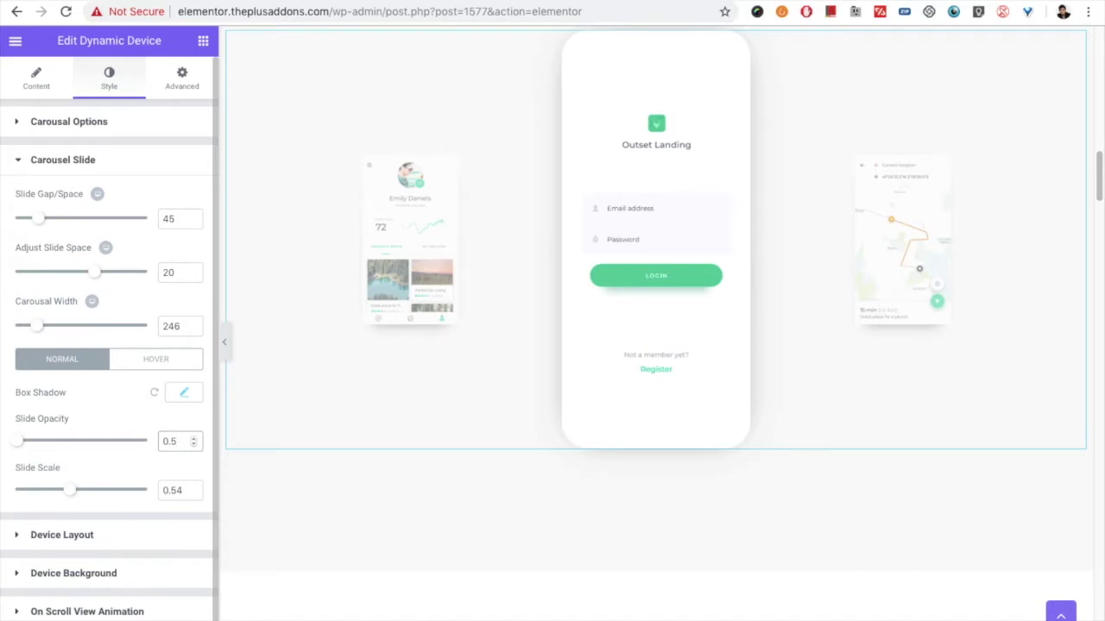
key("BackSpace")
type("1")
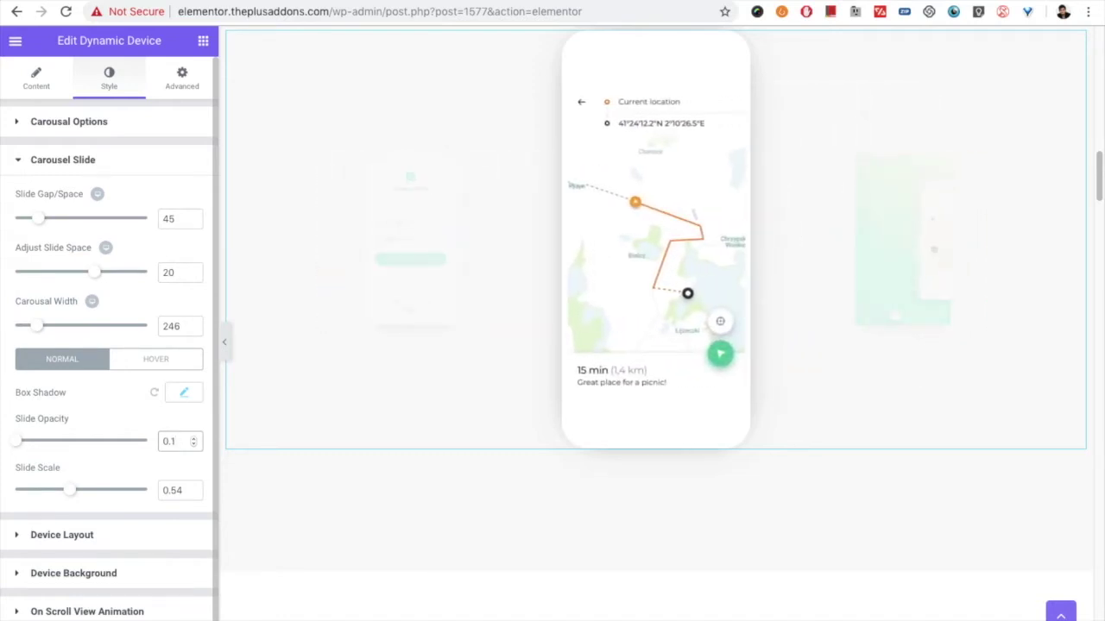
Step: Set the carousel's slide hover opacity to 0.8
left_click(134, 366)
left_click(171, 442)
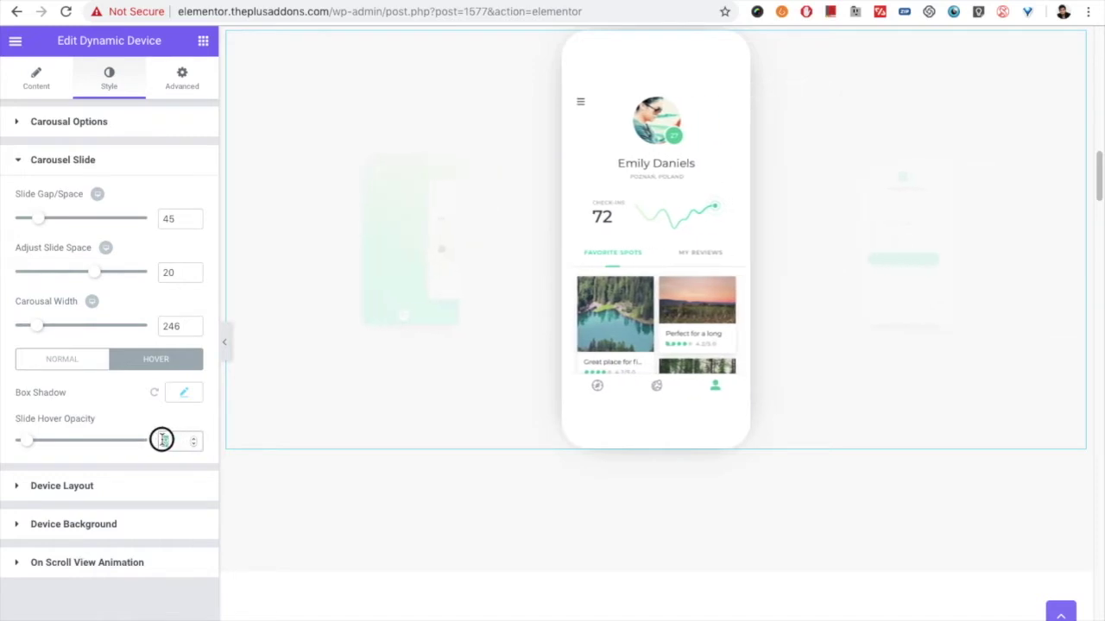
type("0.8")
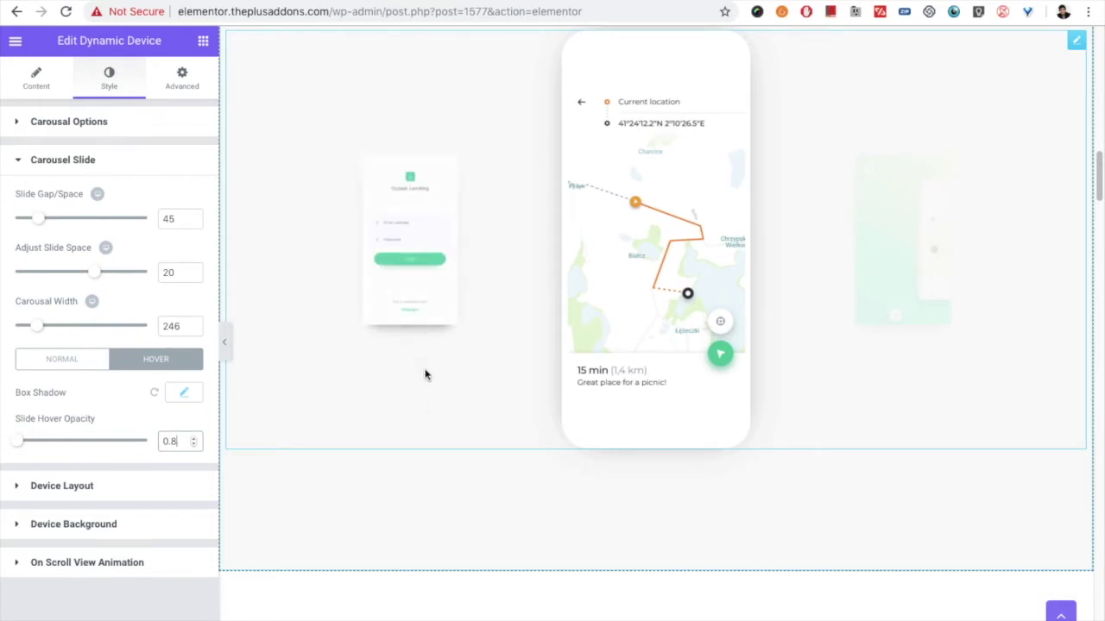
Step: Review the widget's layout choices and carousel style options, keeping Special Carousel as the layout
left_click(33, 80)
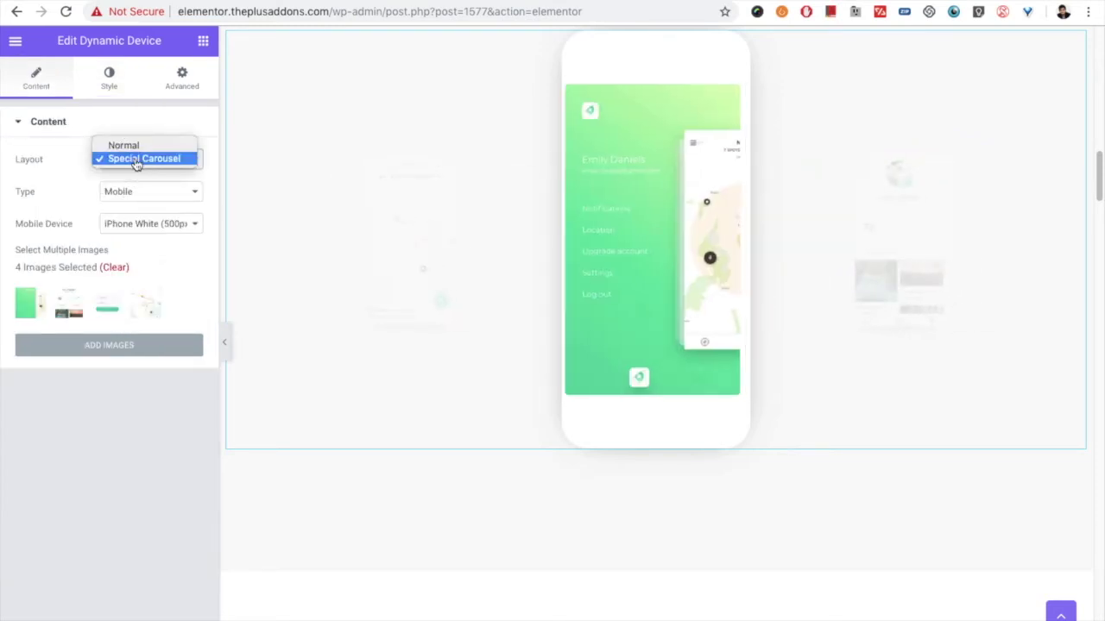
left_click(136, 159)
left_click(118, 90)
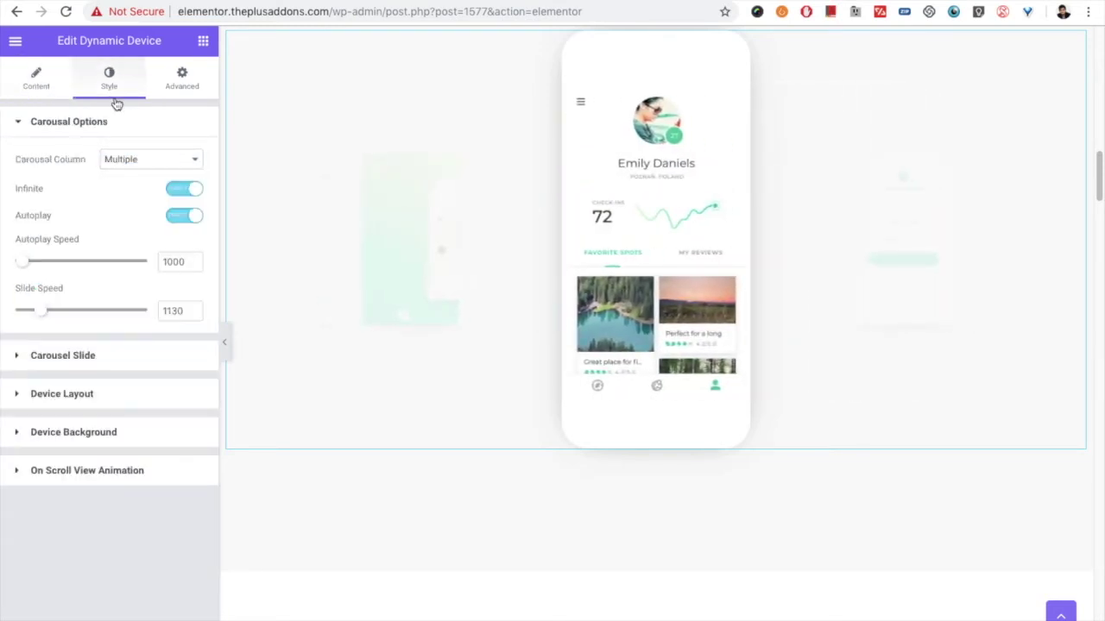
left_click(48, 92)
left_click(129, 158)
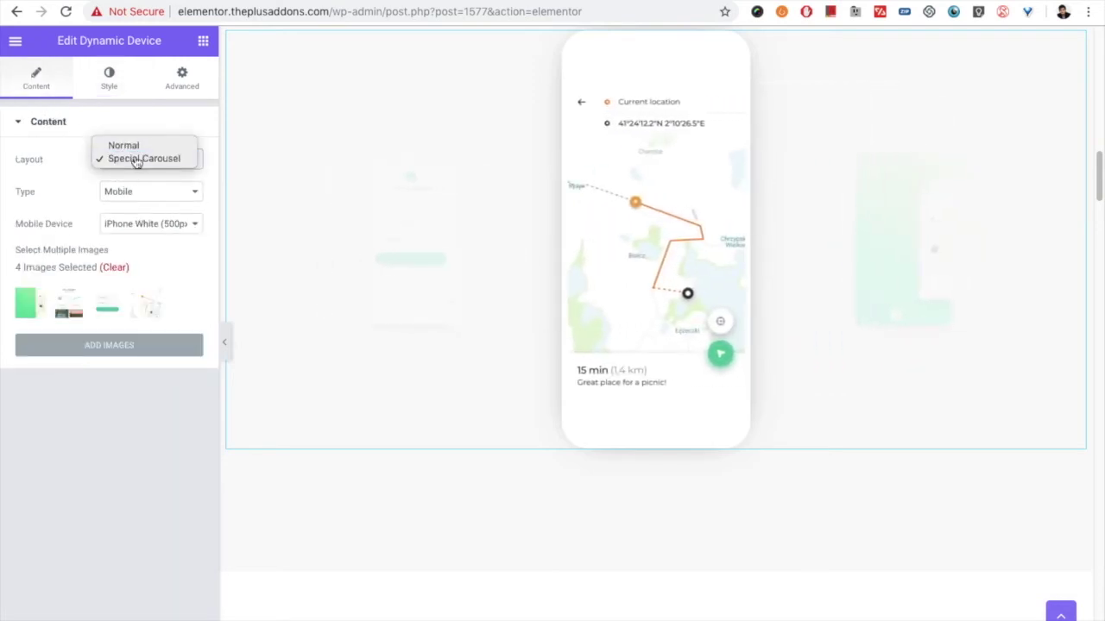
left_click(136, 160)
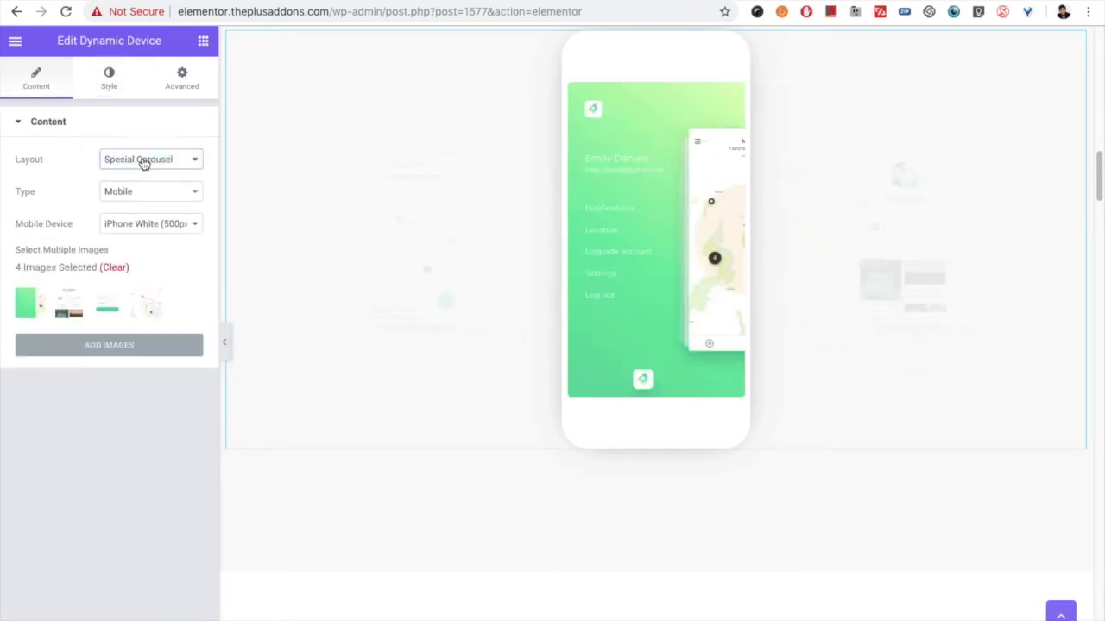